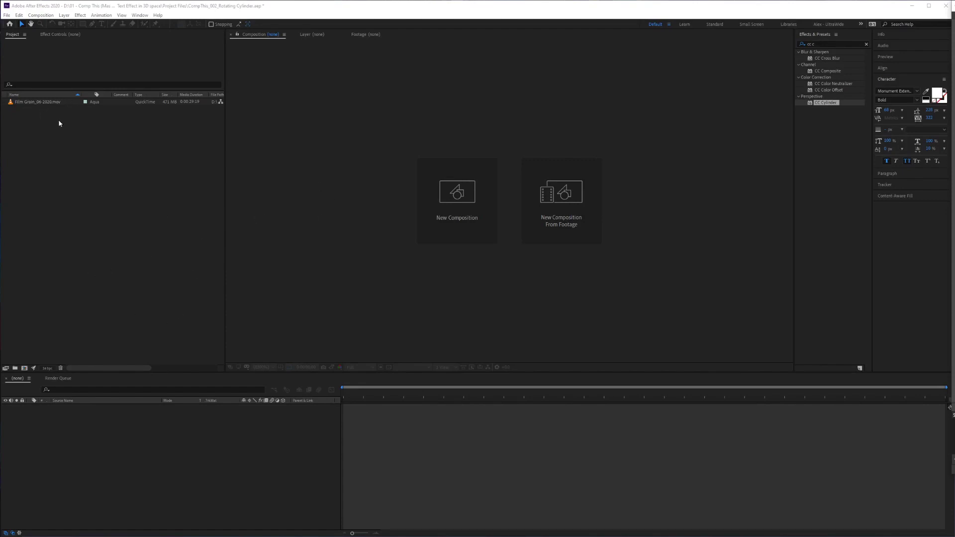
- Create Comp 1 at 1920×1080, 30 fps, 0:00:10:00 duration with a black background
click(464, 203)
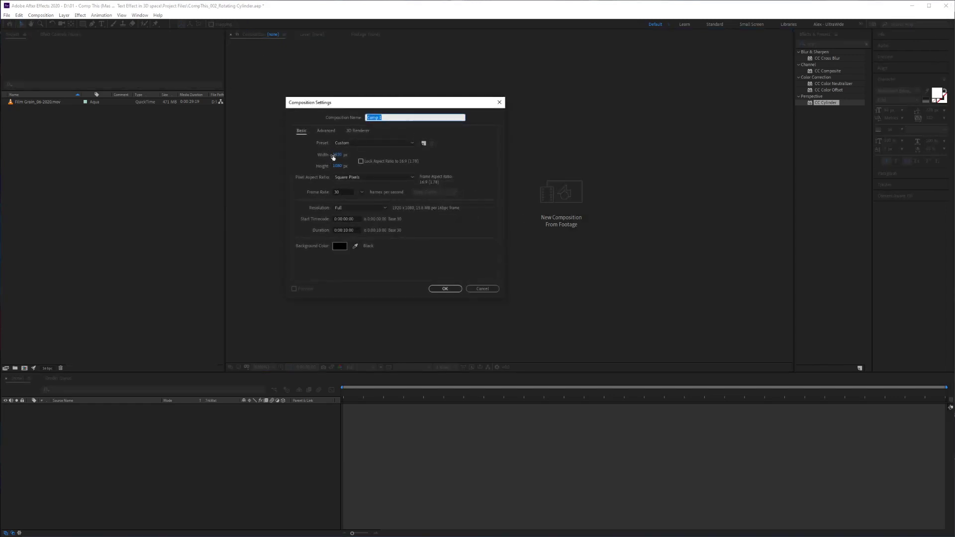
click(347, 193)
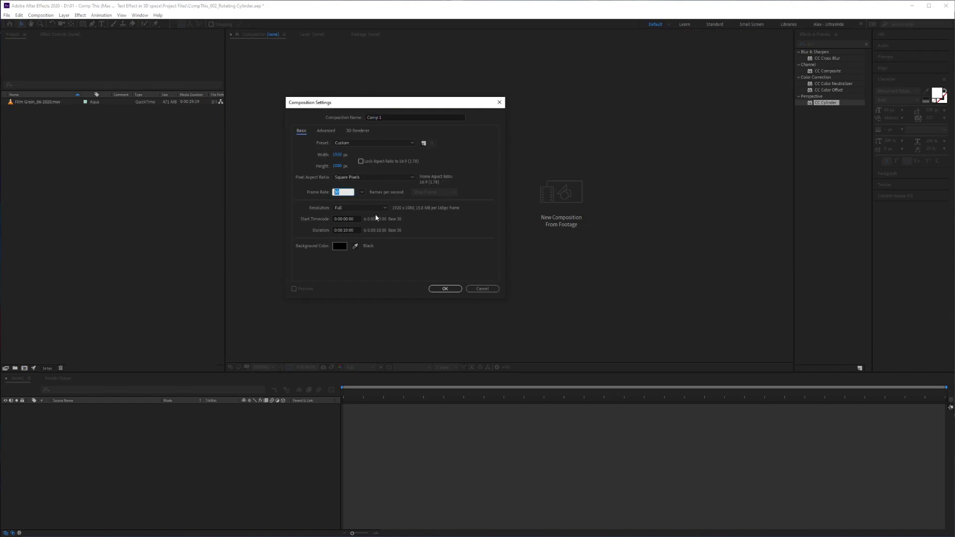
click(342, 231)
click(446, 289)
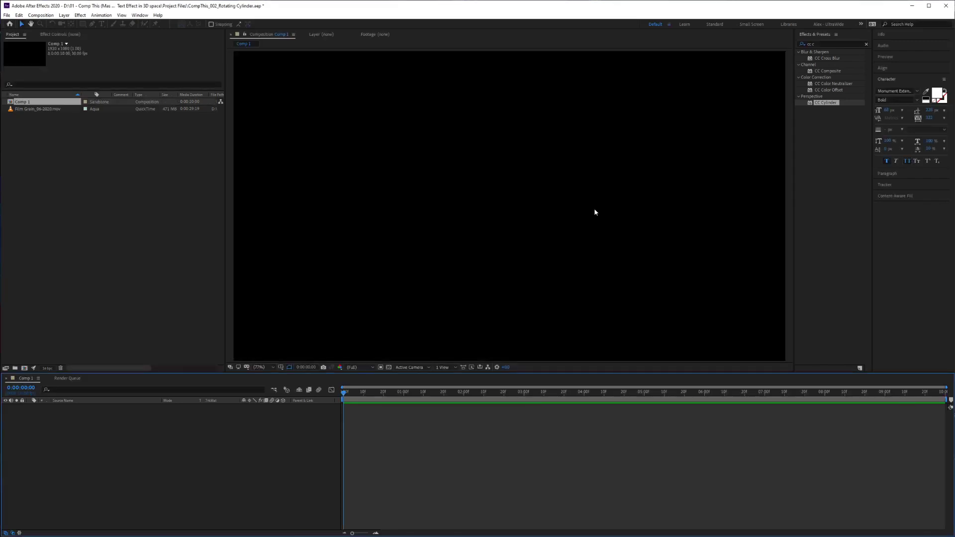
- Add a text layer reading 'Hello World Hello World' and drag it to the frame centre
click(101, 24)
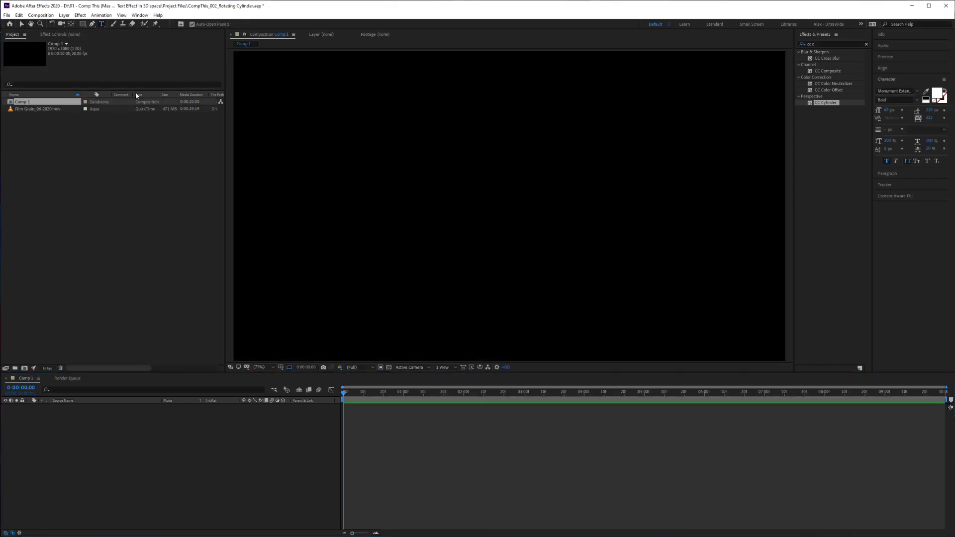
click(429, 215)
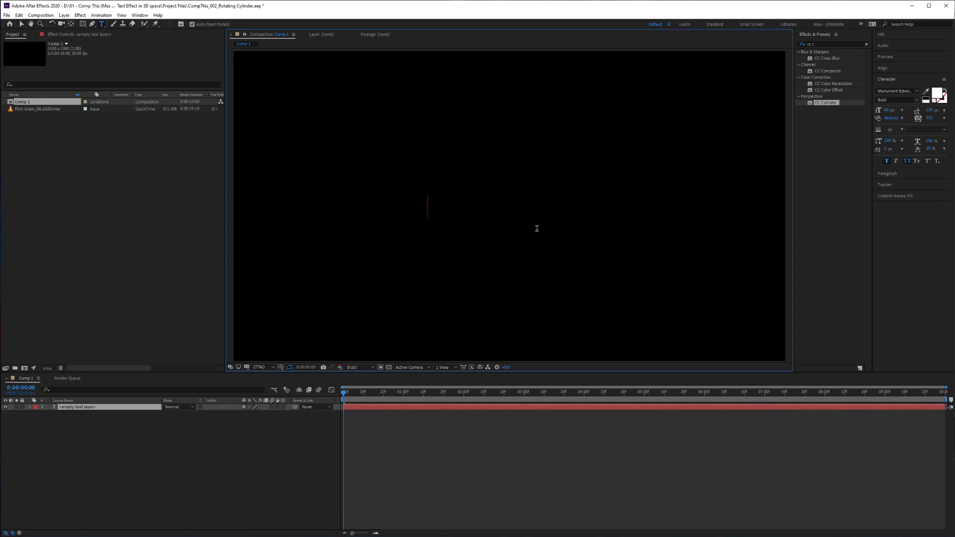
text(Hello)
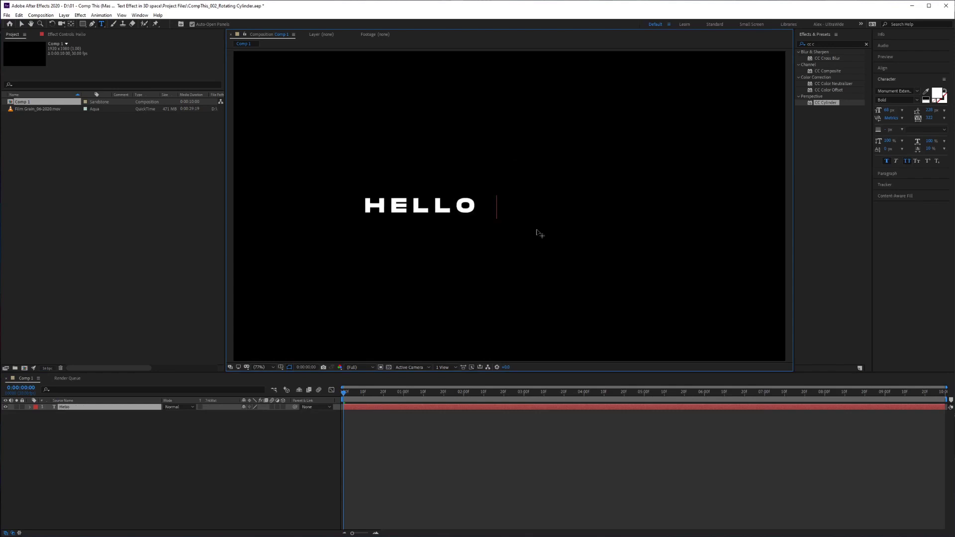
text( World Hello World)
key(Escape)
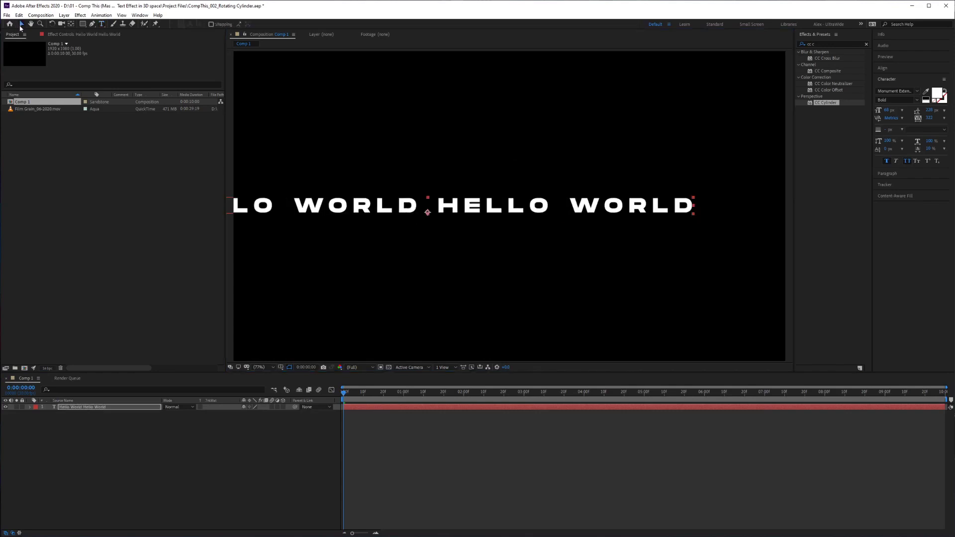
key(v)
drag(448, 209, 525, 214)
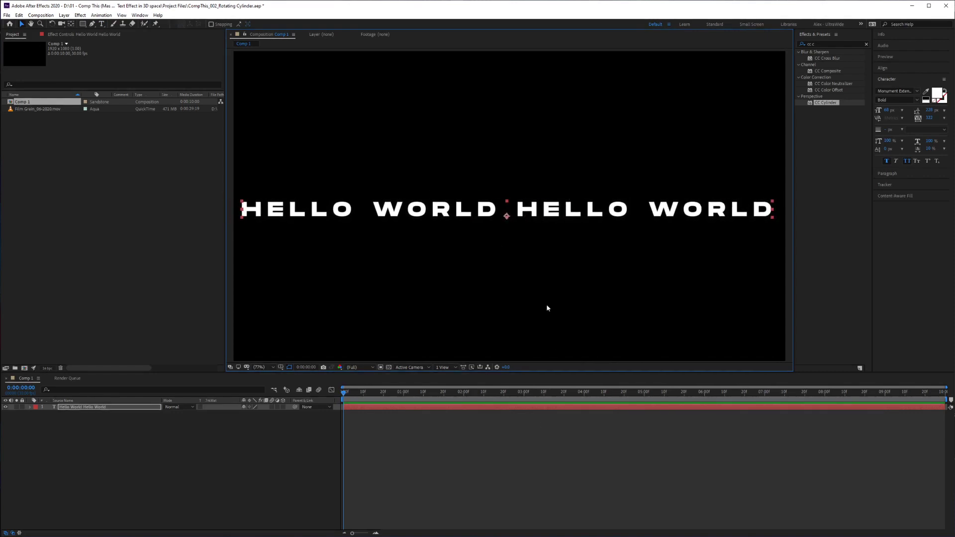
- Search 'cc c' in Effects & Presets and drag CC Cylinder onto the text layer
click(829, 43)
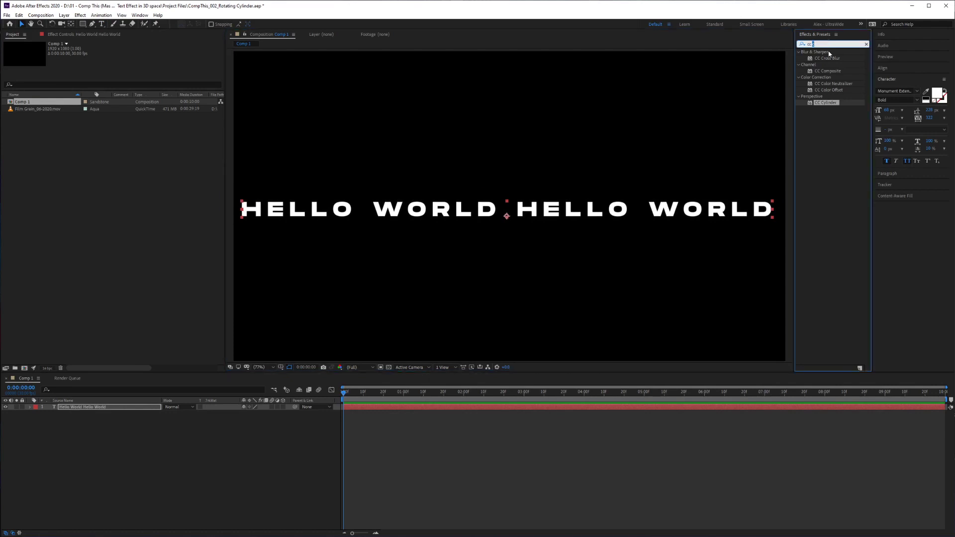
click(829, 43)
text(cc c)
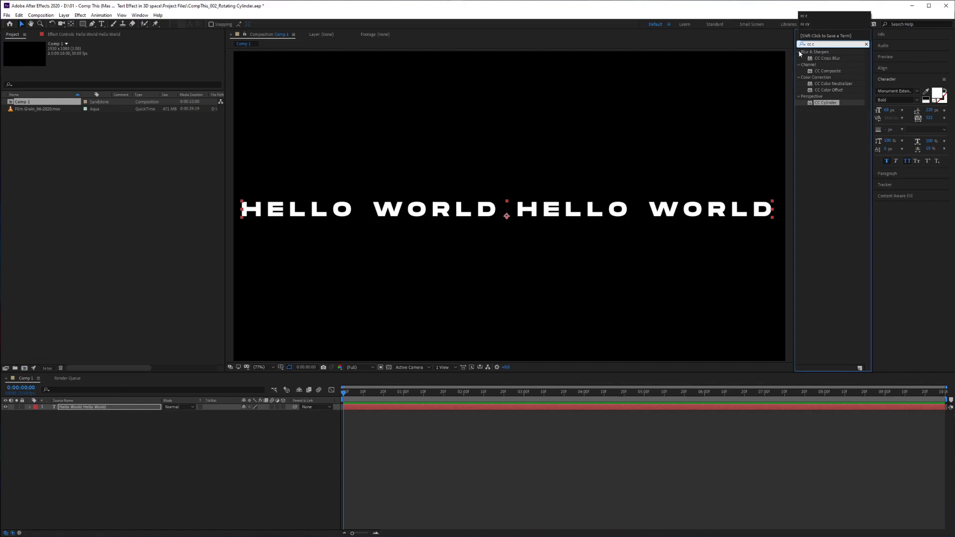
click(819, 105)
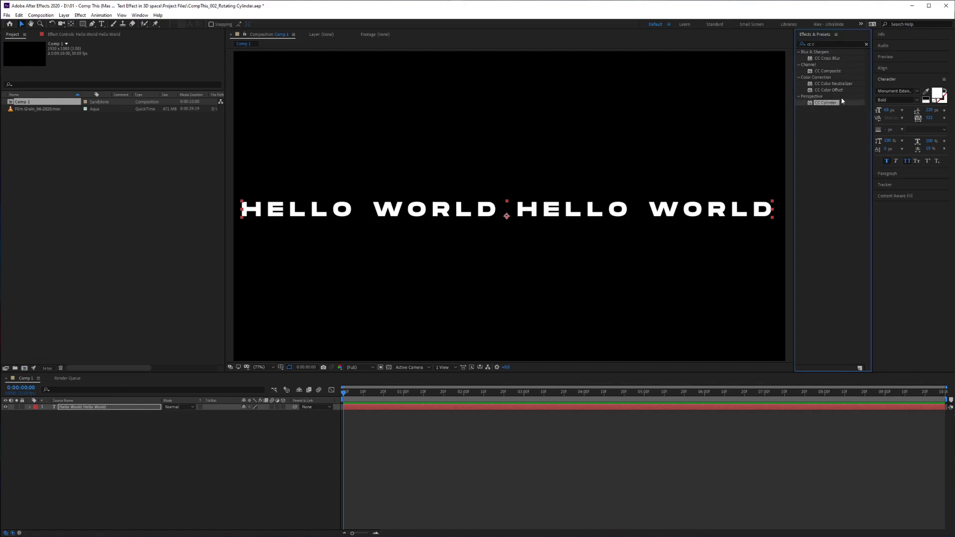
drag(835, 104, 525, 224)
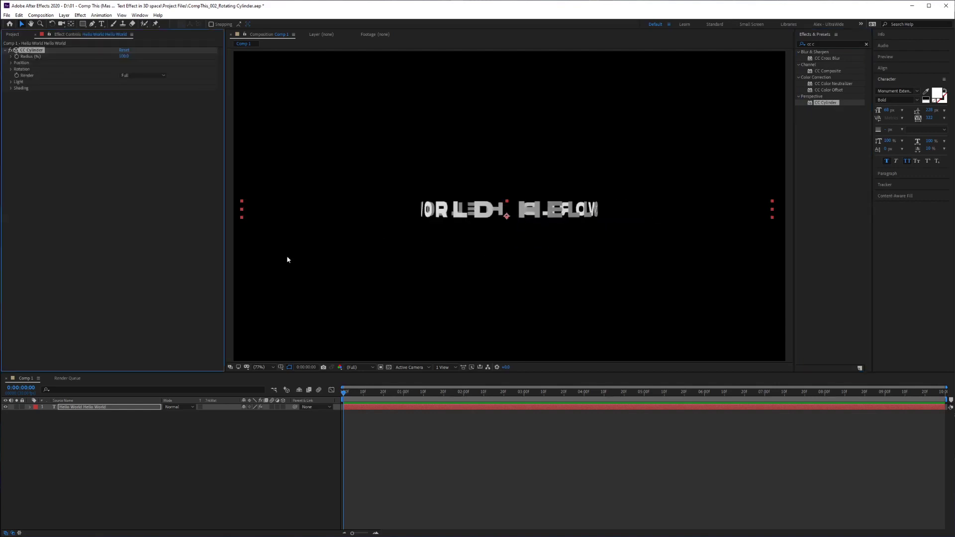
- Expand CC Cylinder's Rotation settings and scrub Rotation X to about −13°
click(11, 69)
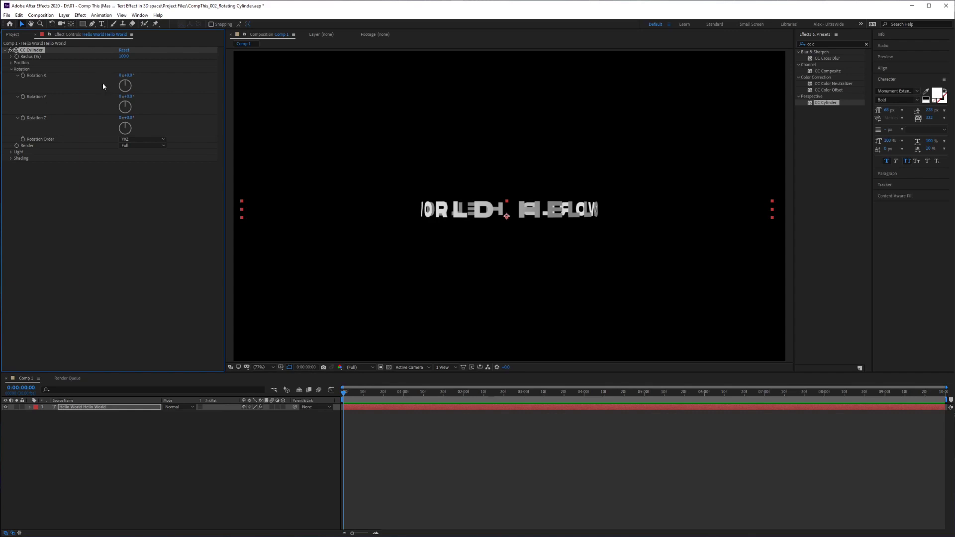
drag(124, 83, 127, 85)
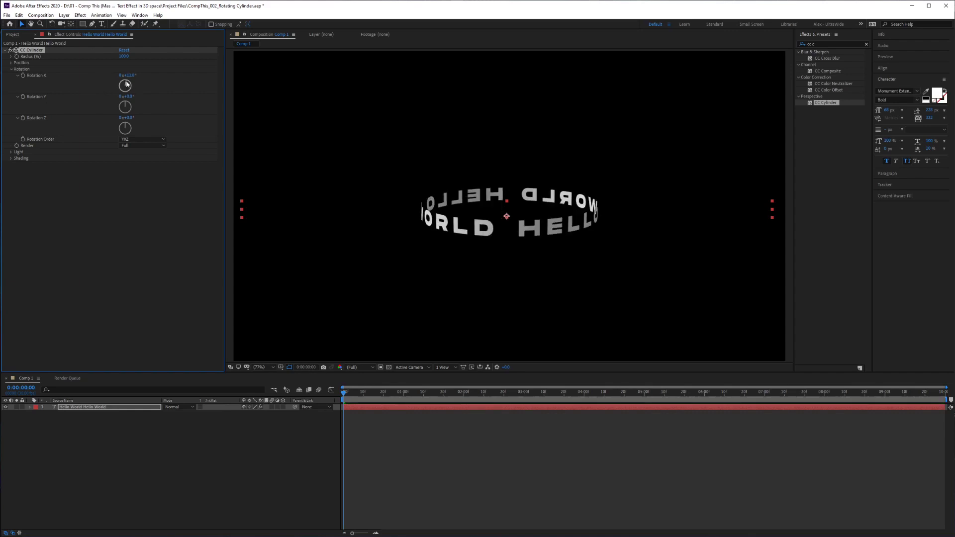
drag(127, 84, 123, 85)
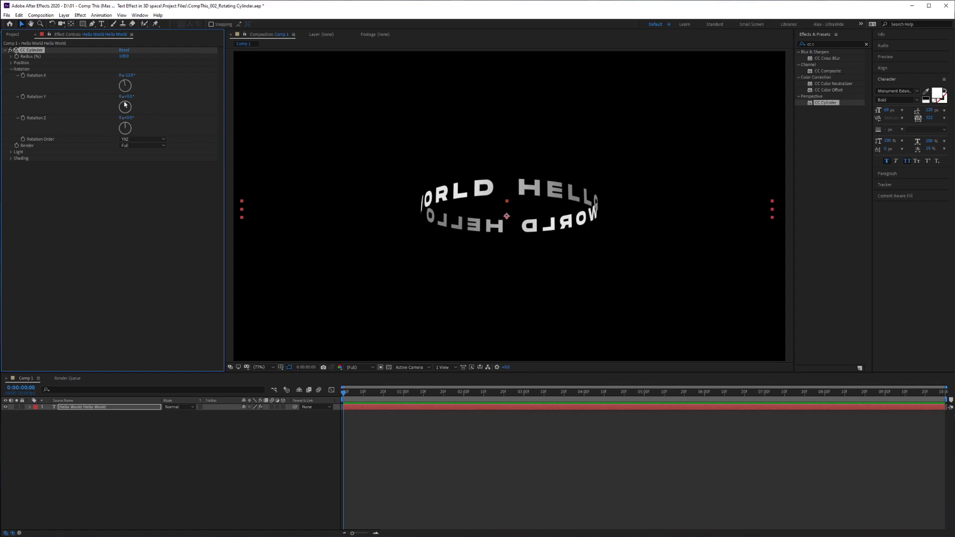
- Add a starting keyframe on CC Cylinder's Rotation Y at frame 0
click(326, 400)
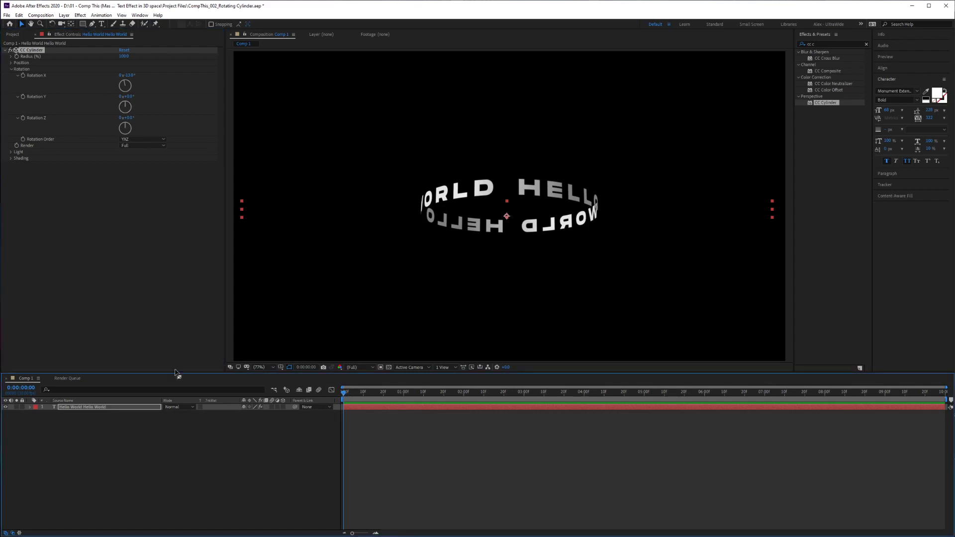
click(22, 96)
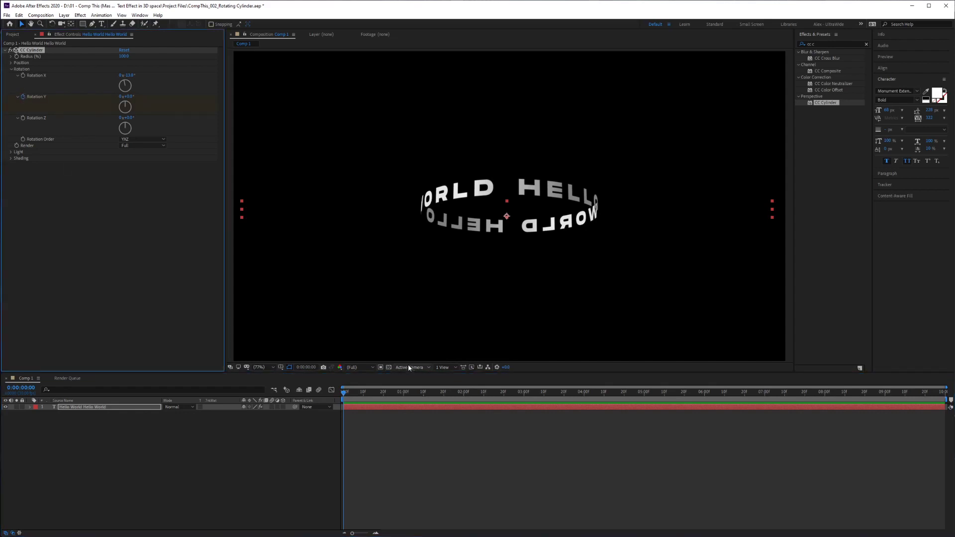
click(129, 96)
text(1)
key(Return)
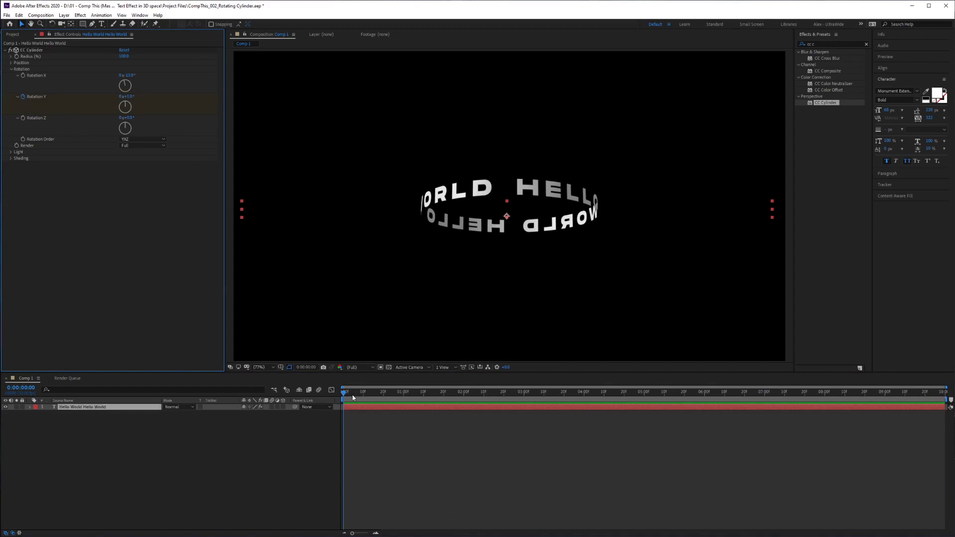
- At the composition's last frame, set Rotation Y to 1x+0.0° for one full turn
drag(347, 393, 944, 395)
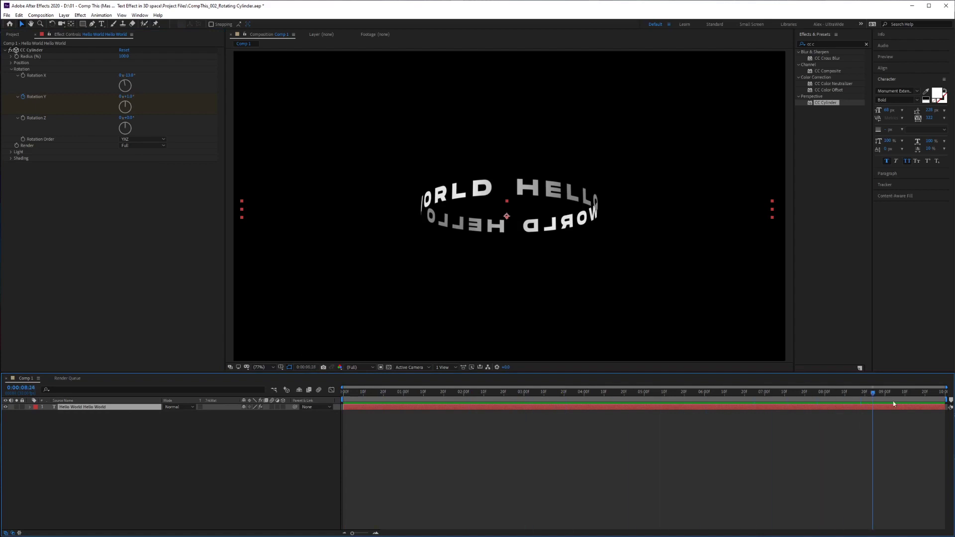
click(121, 97)
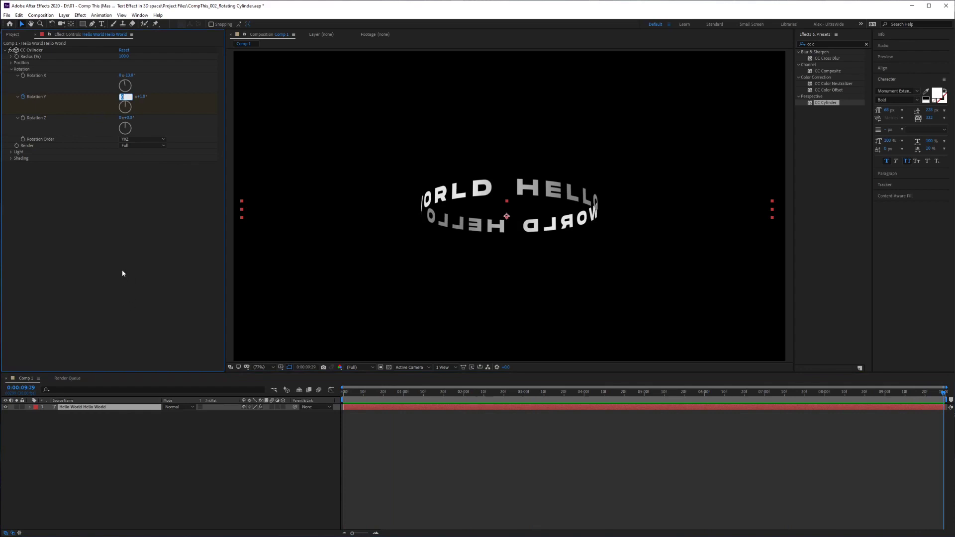
key(Return)
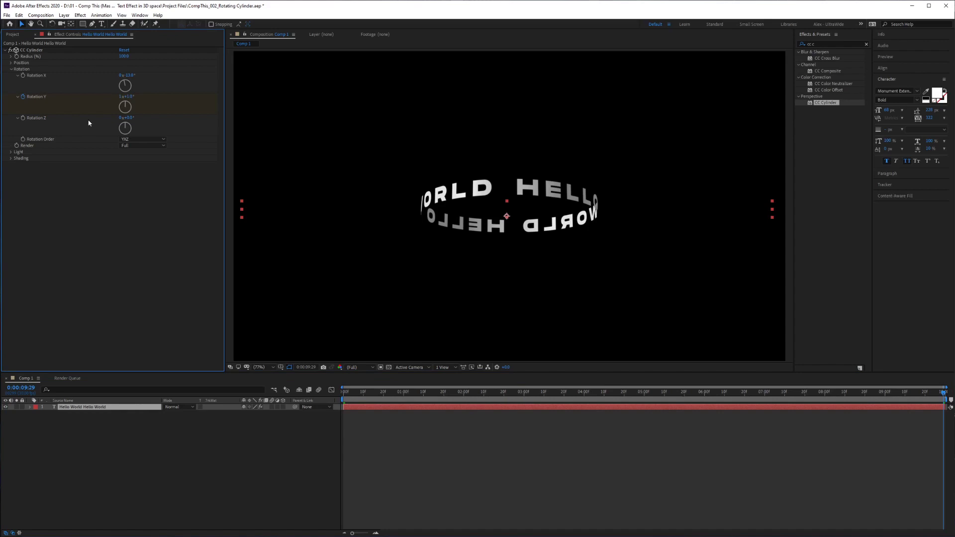
click(128, 97)
text(0)
key(Return)
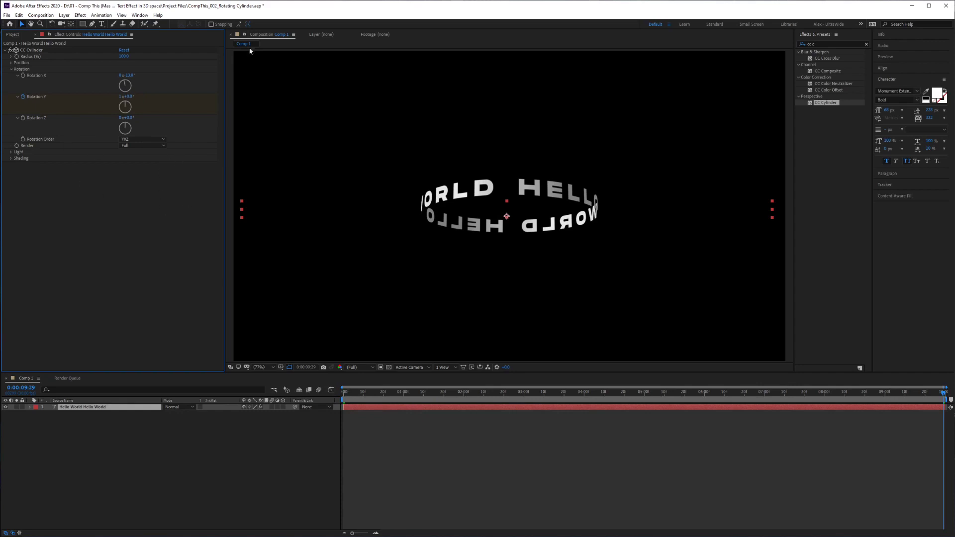
- Scrub the timeline to preview the spinning ring, then collapse the CC Cylinder settings
mouse_move(935, 387)
mouse_down()
mouse_move(587, 384)
mouse_move(356, 395)
mouse_move(343, 407)
mouse_up()
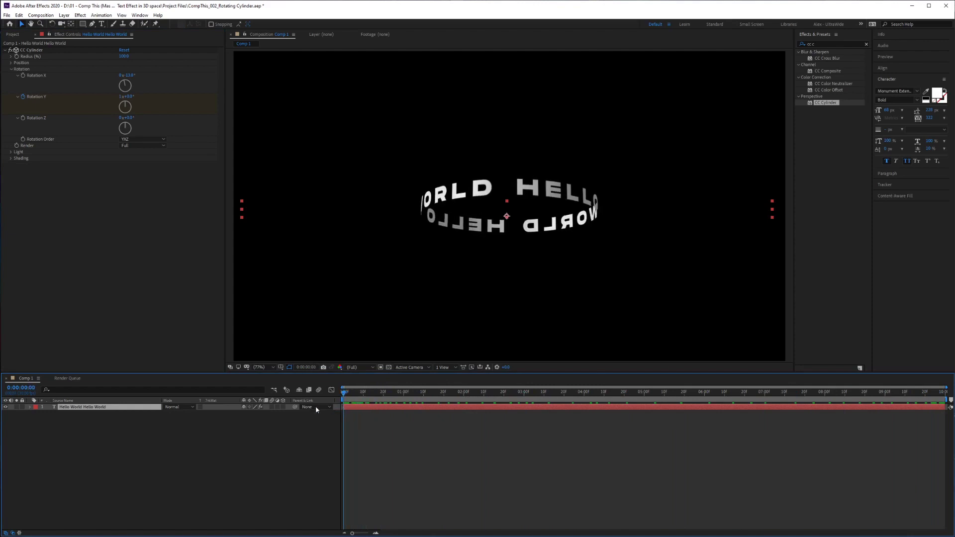
click(11, 69)
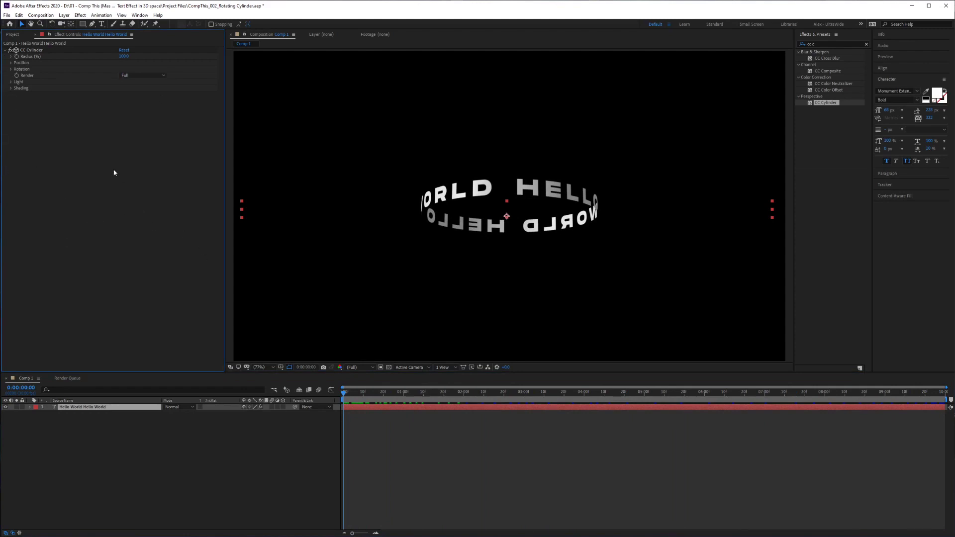
click(867, 45)
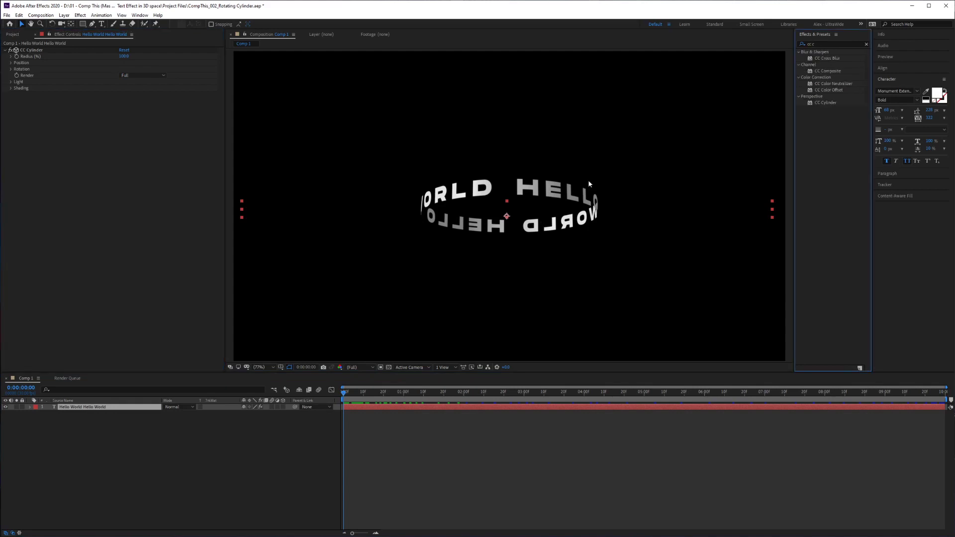
click(97, 210)
key(ctrl+grave)
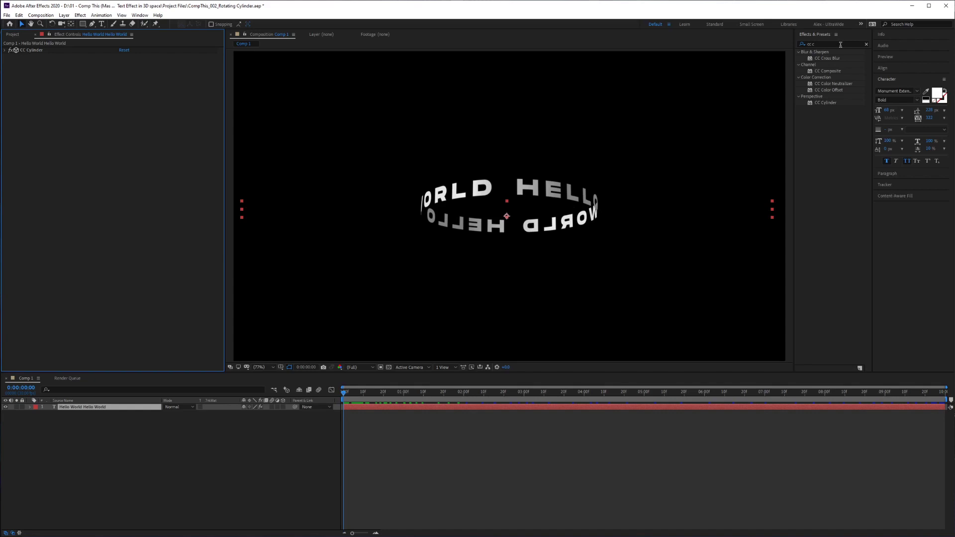
- Search 'bulg' in Effects & Presets and apply Bulge to the text layer
click(840, 46)
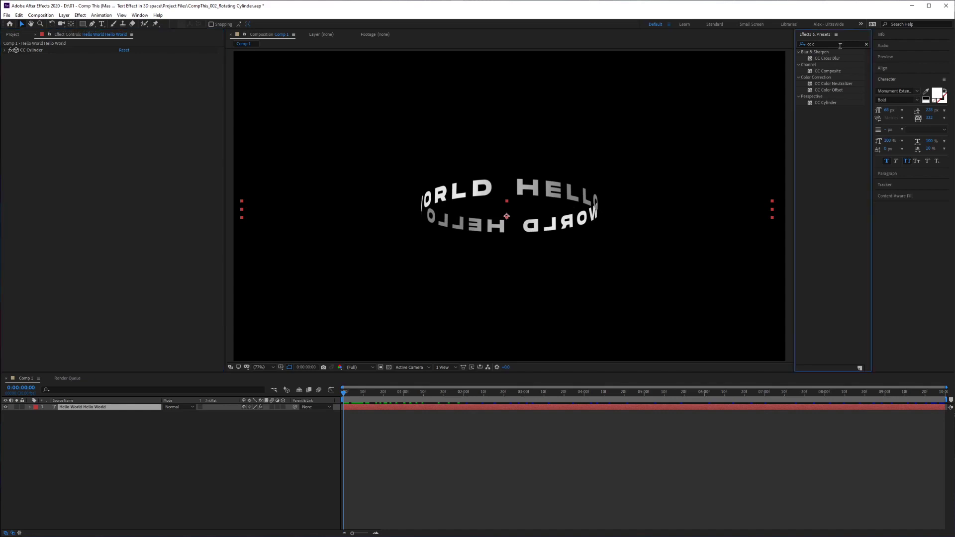
click(840, 45)
click(840, 45)
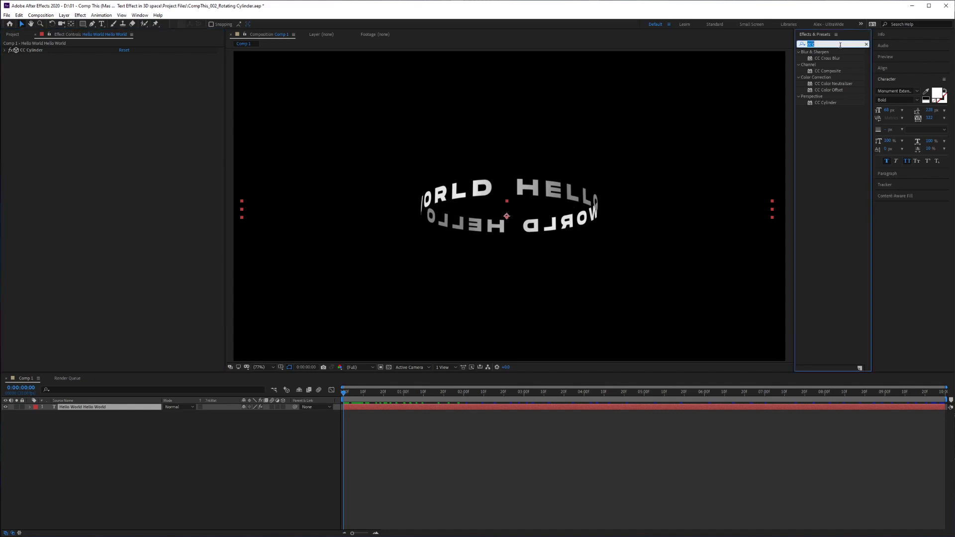
text(bu)
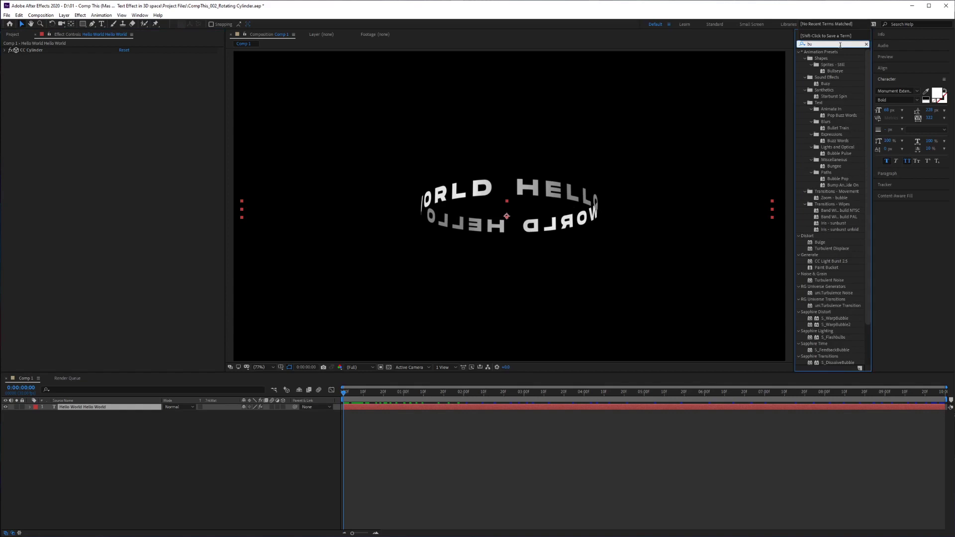
text(l)
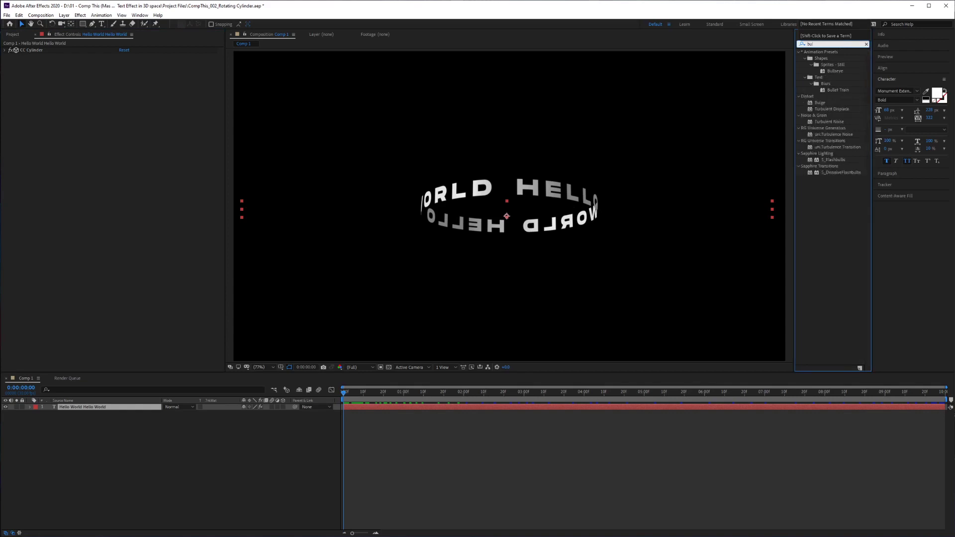
text(ge)
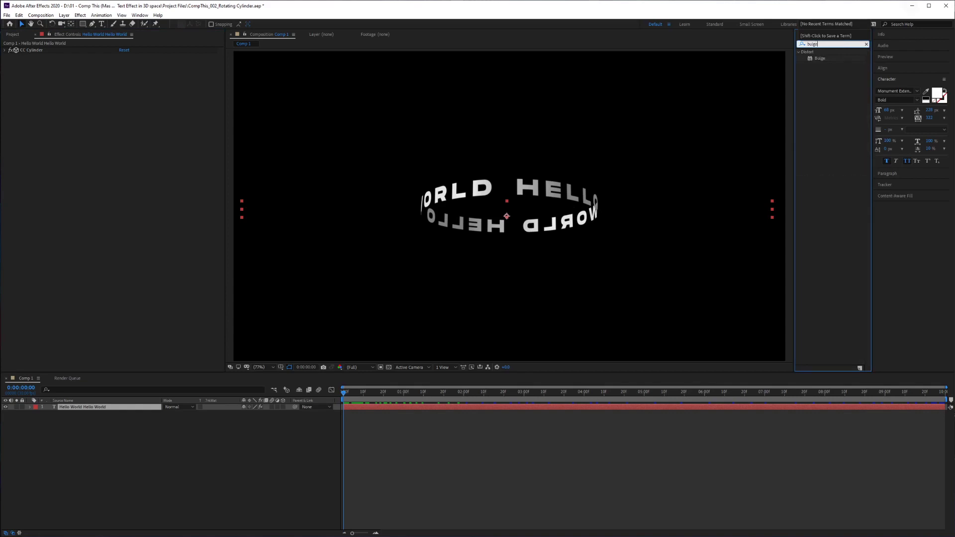
drag(820, 58, 35, 157)
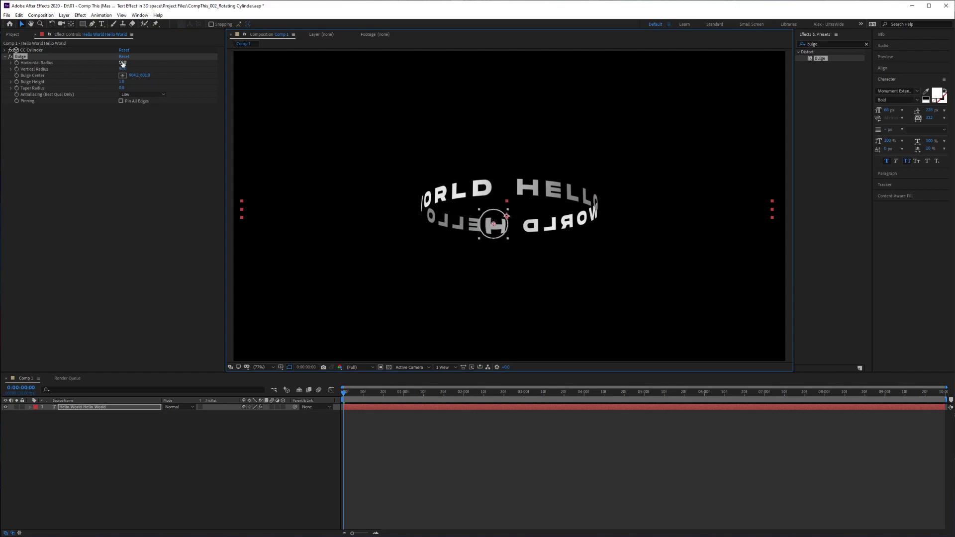
- Set the Bulge horizontal radius to 374 and vertical radius to 86, nudging its centre right
drag(122, 63, 226, 66)
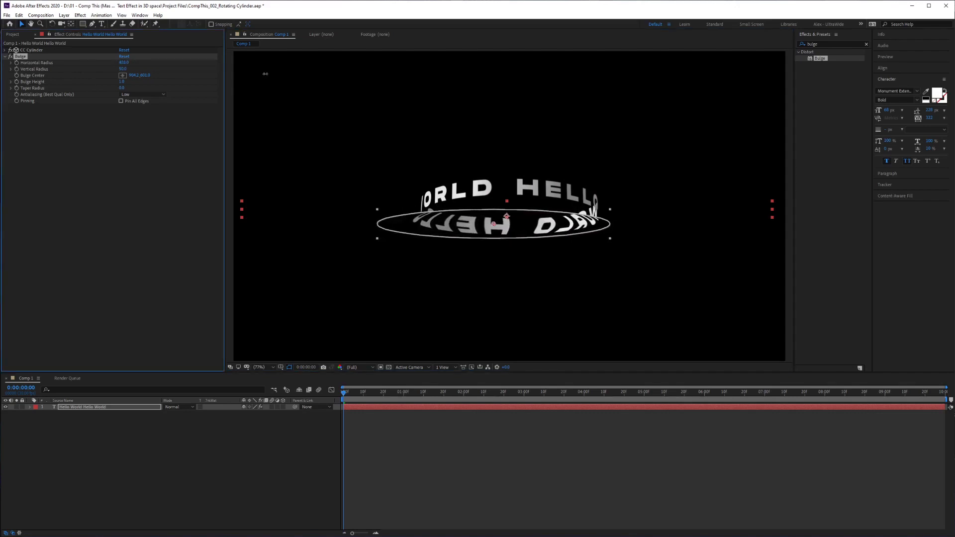
drag(226, 66, 244, 79)
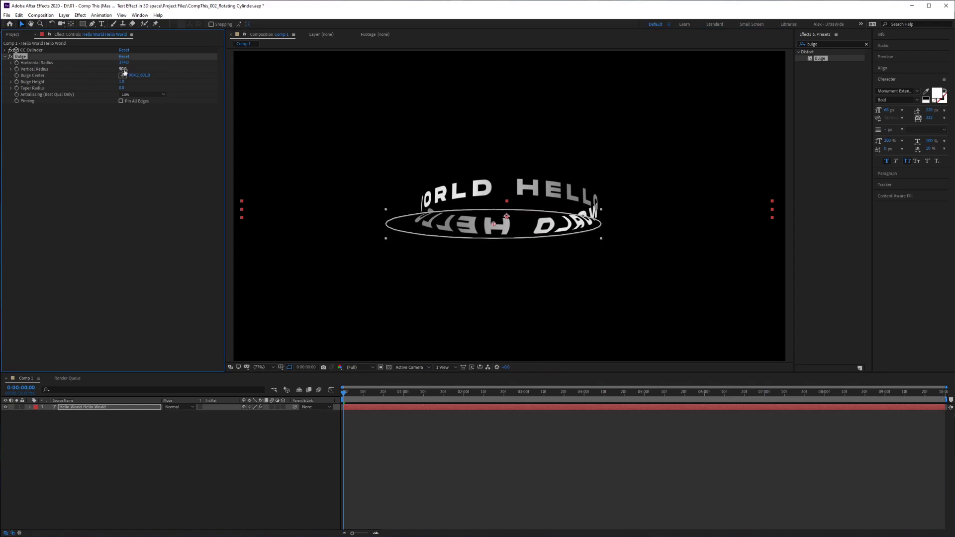
drag(124, 69, 131, 70)
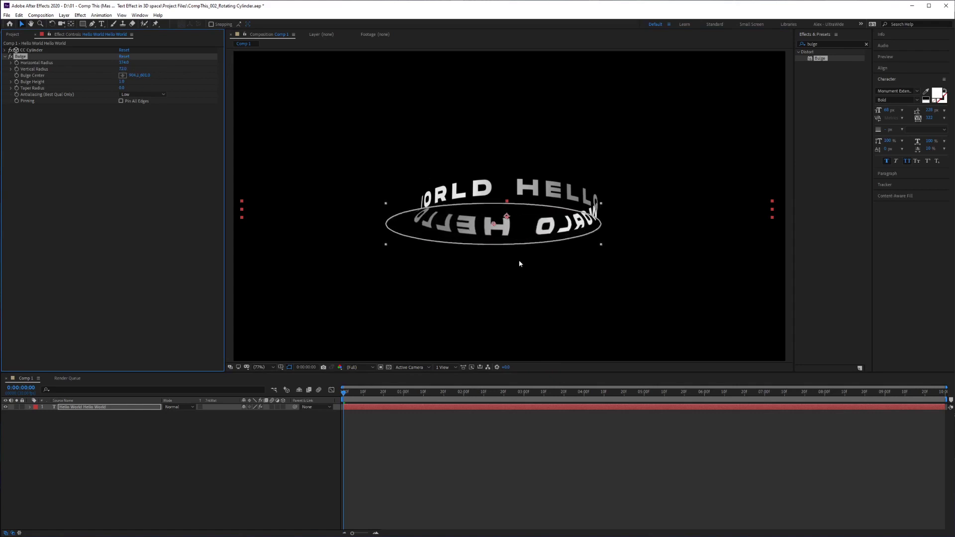
drag(508, 218, 518, 218)
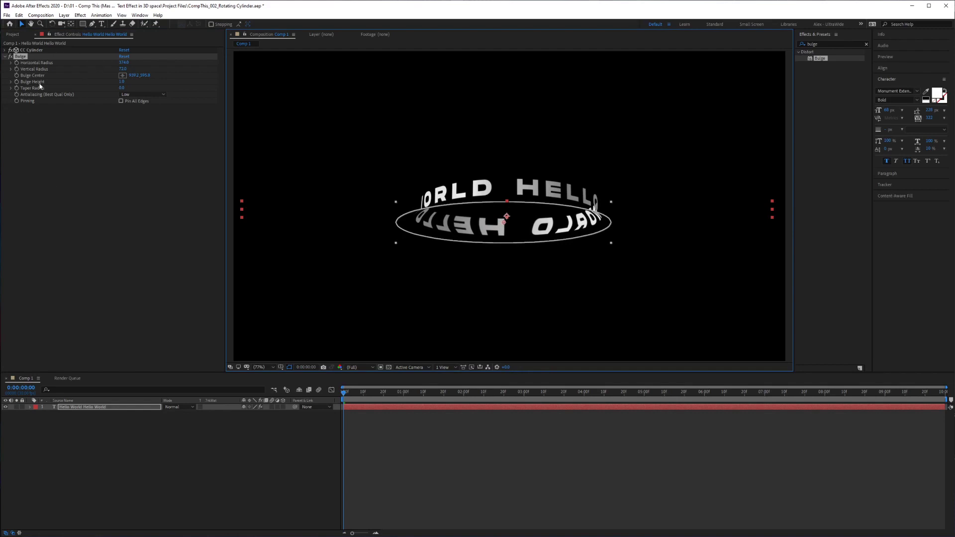
click(543, 393)
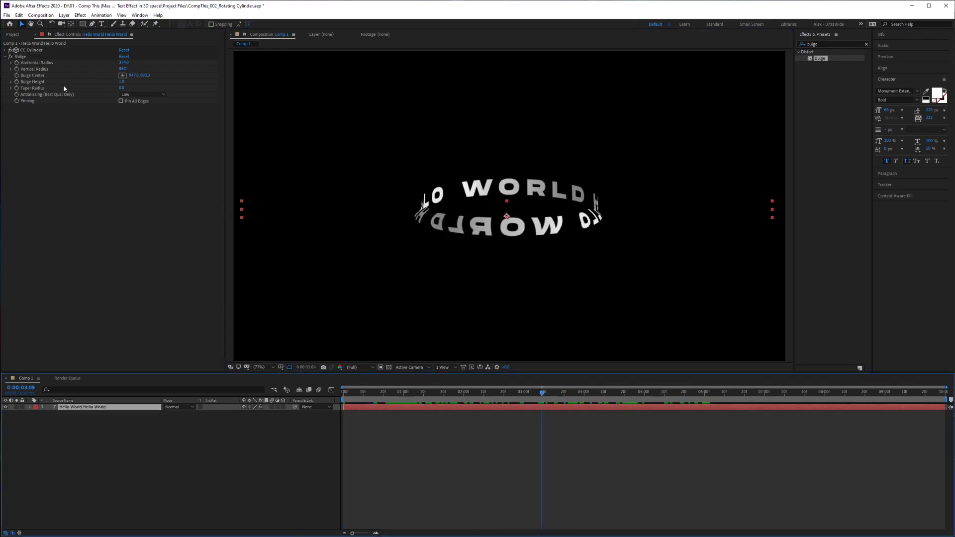
- Set Bulge Height to -0.8 and preview the warped text rotating
click(11, 82)
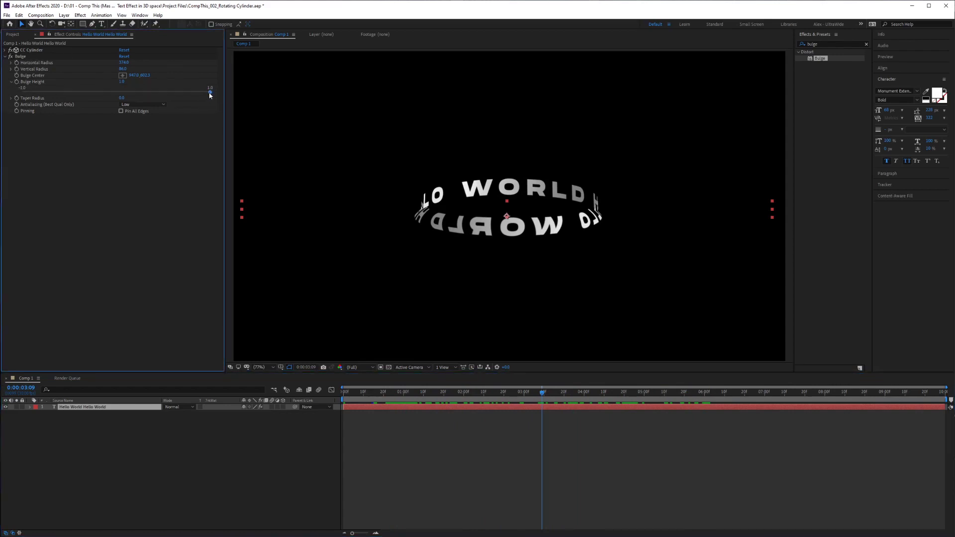
drag(210, 93, 121, 99)
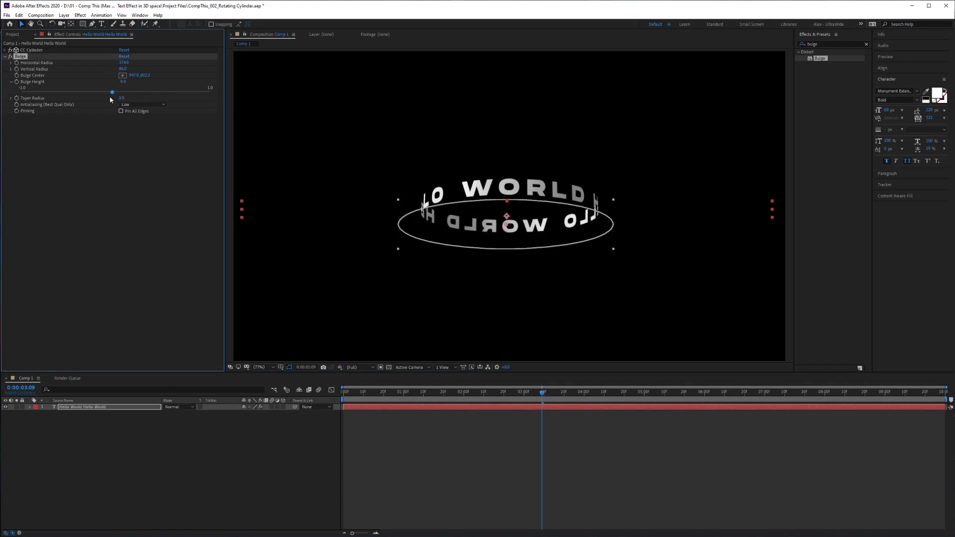
drag(121, 99, 72, 101)
key(ctrl+z)
click(44, 92)
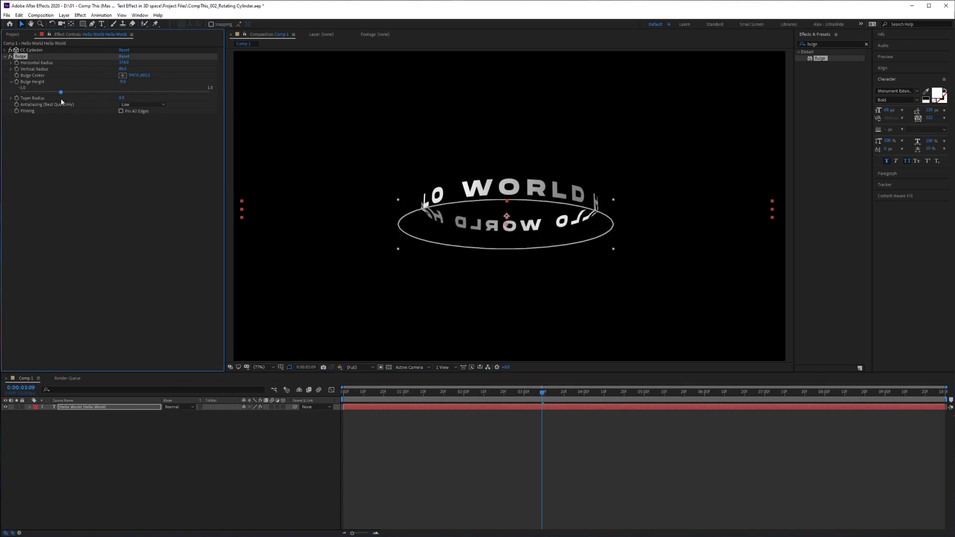
key(ctrl+z)
click(35, 93)
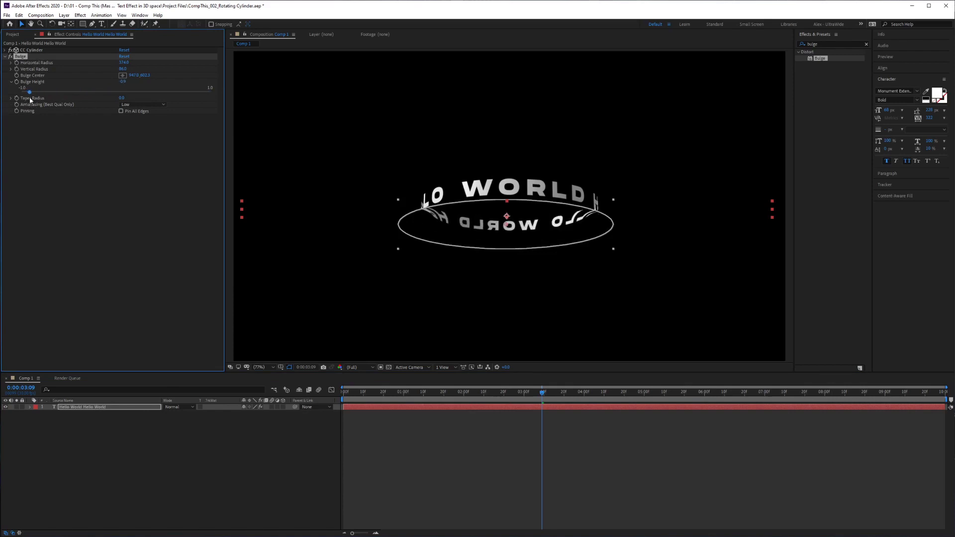
drag(37, 99, 39, 100)
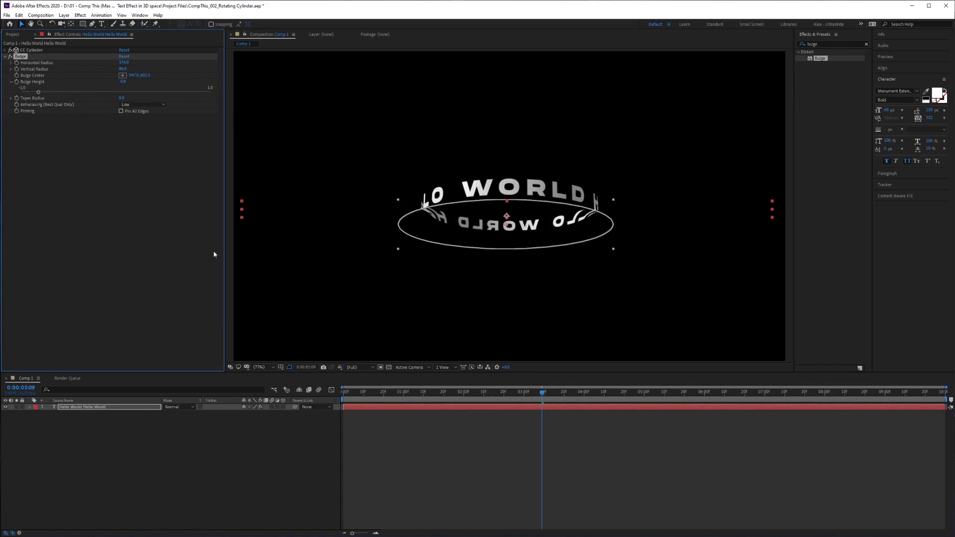
click(14, 249)
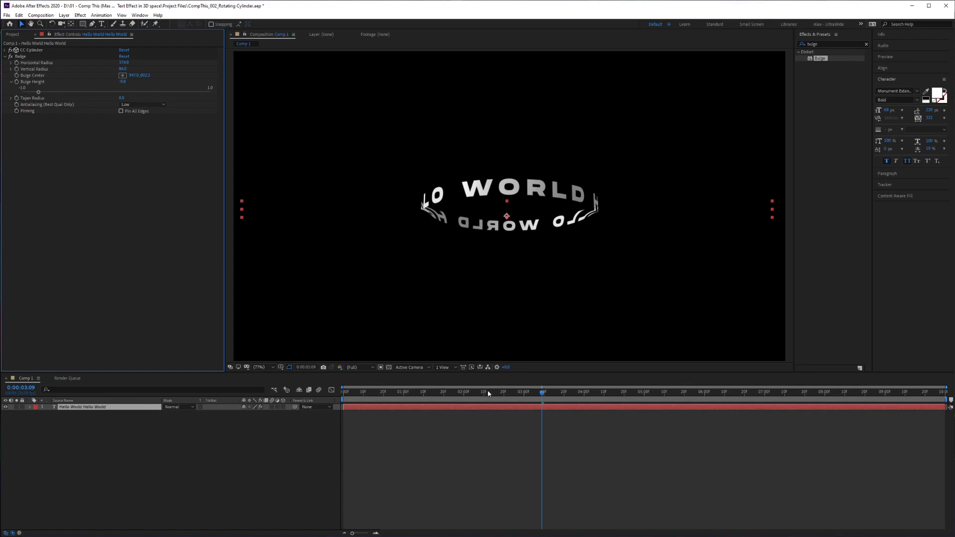
drag(490, 393, 441, 395)
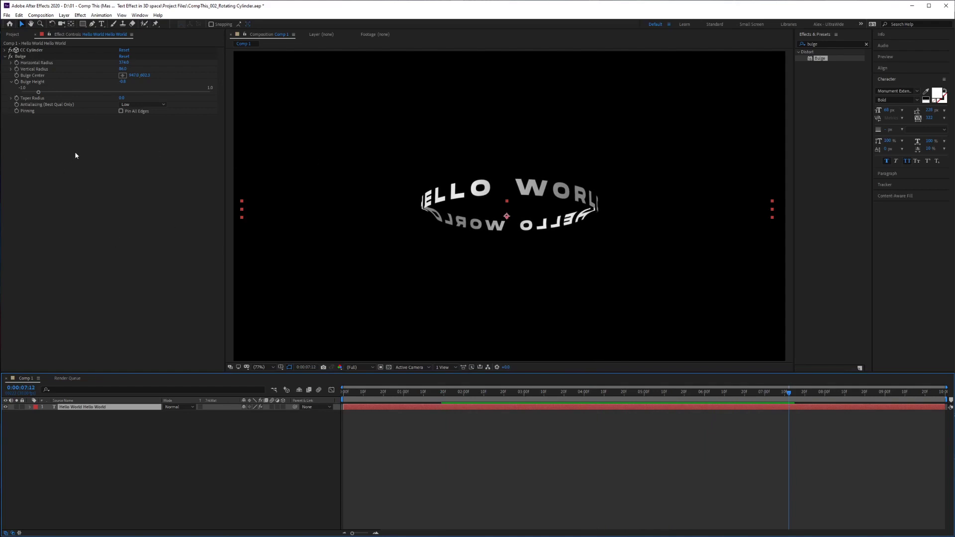
- Create a new black solid layer via Layer > New > Solid
click(4, 57)
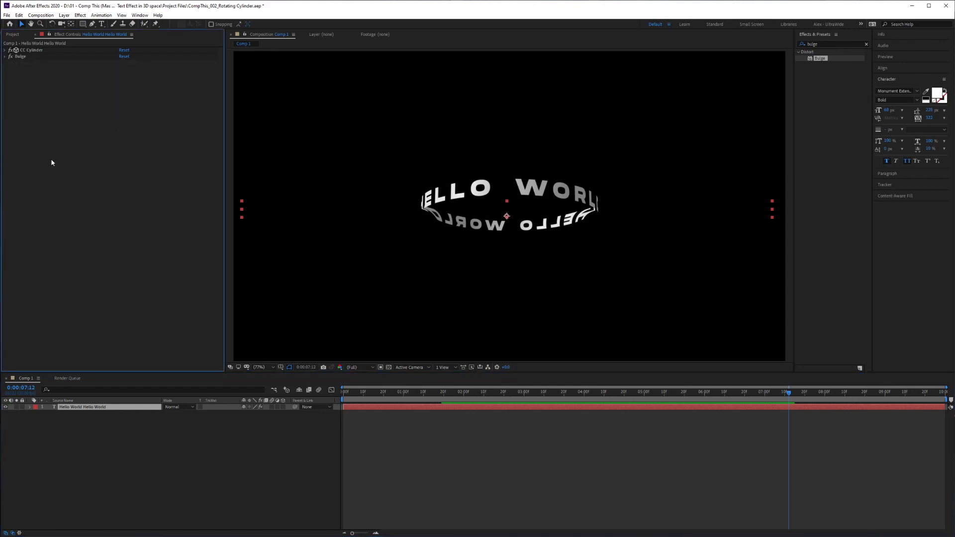
key(ctrl+0)
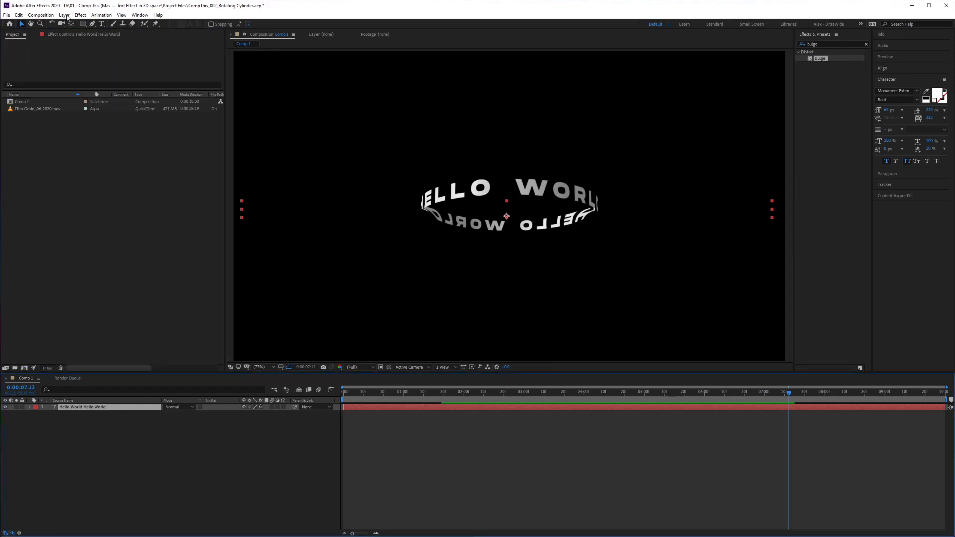
click(63, 15)
click(67, 15)
mouse_move(112, 24)
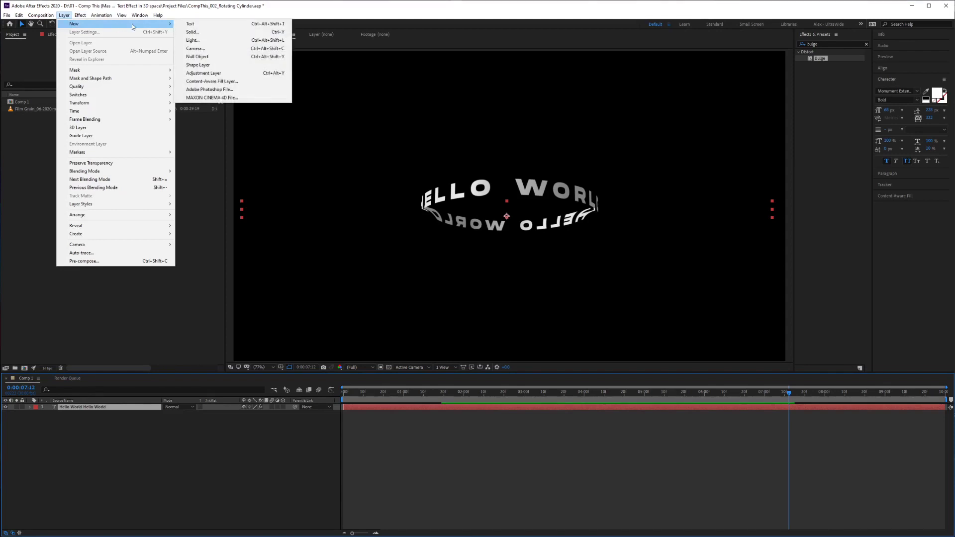
click(223, 33)
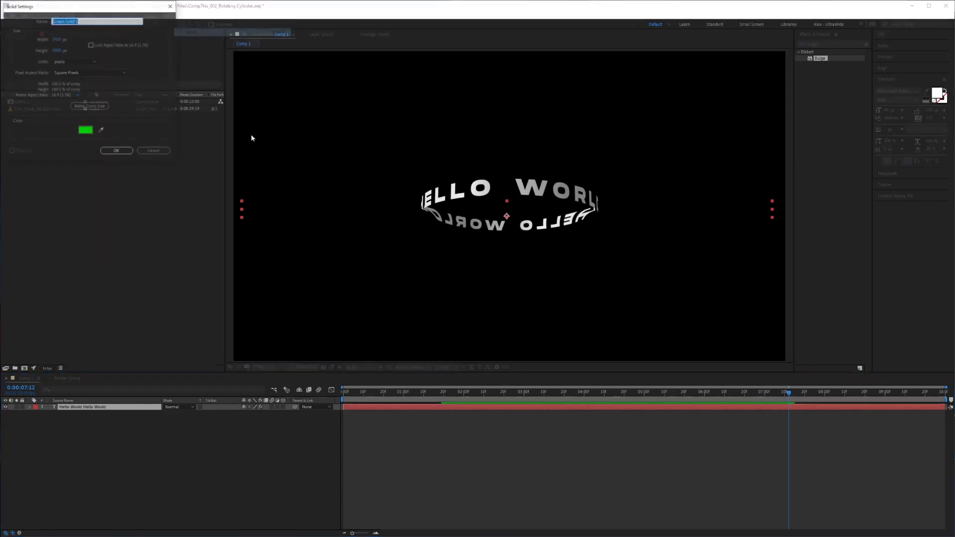
click(86, 130)
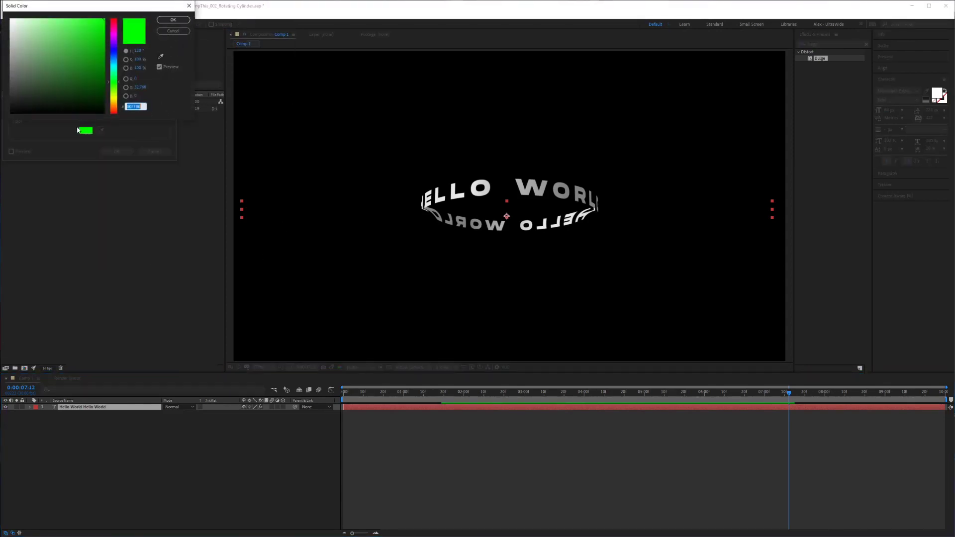
drag(22, 94, 5, 122)
click(172, 20)
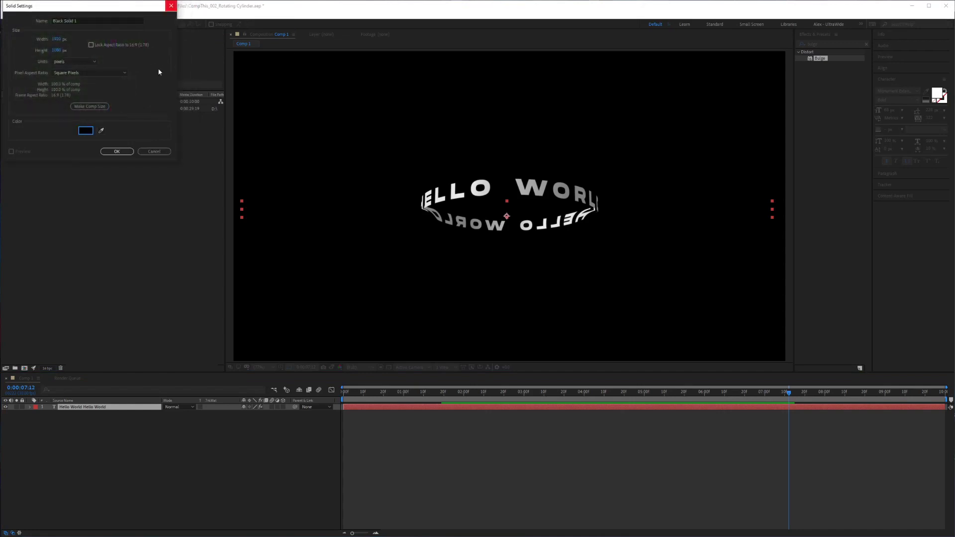
click(123, 153)
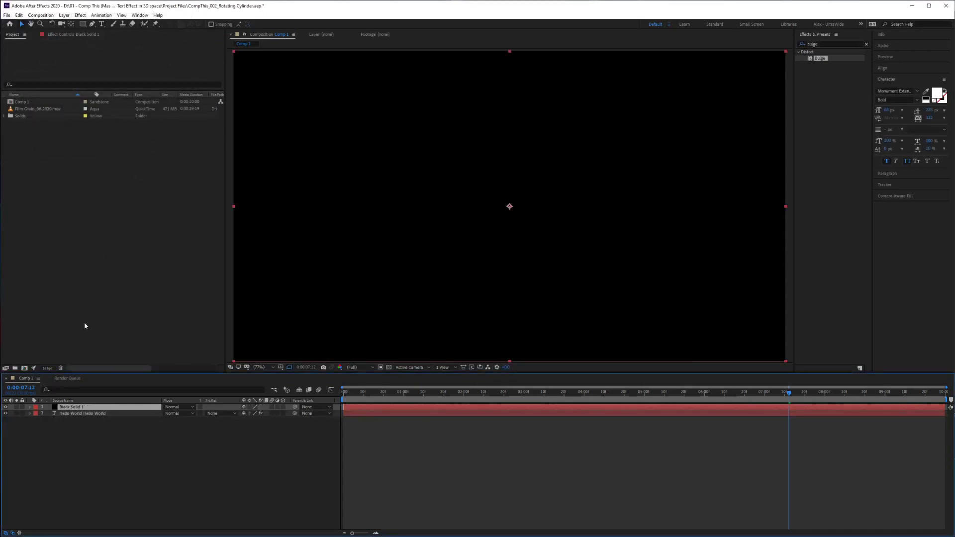
- Move the black solid below the text layer and pre-compose both into Pre-comp 1
drag(72, 408, 72, 419)
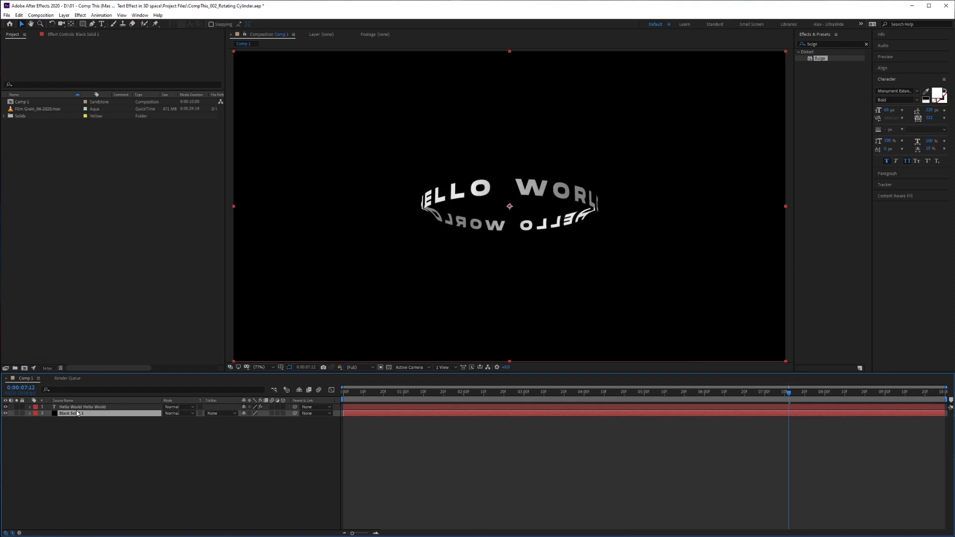
shift+click(78, 406)
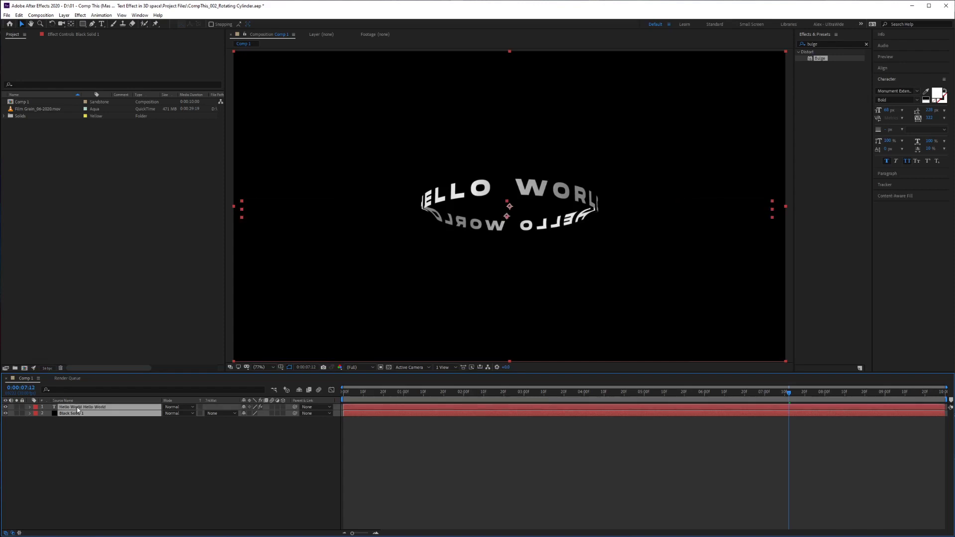
right_click(80, 413)
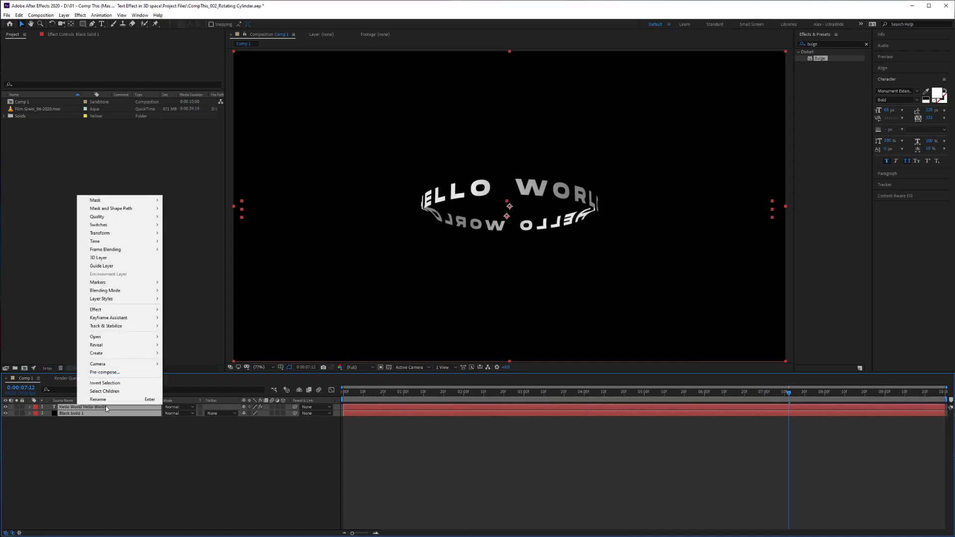
click(115, 373)
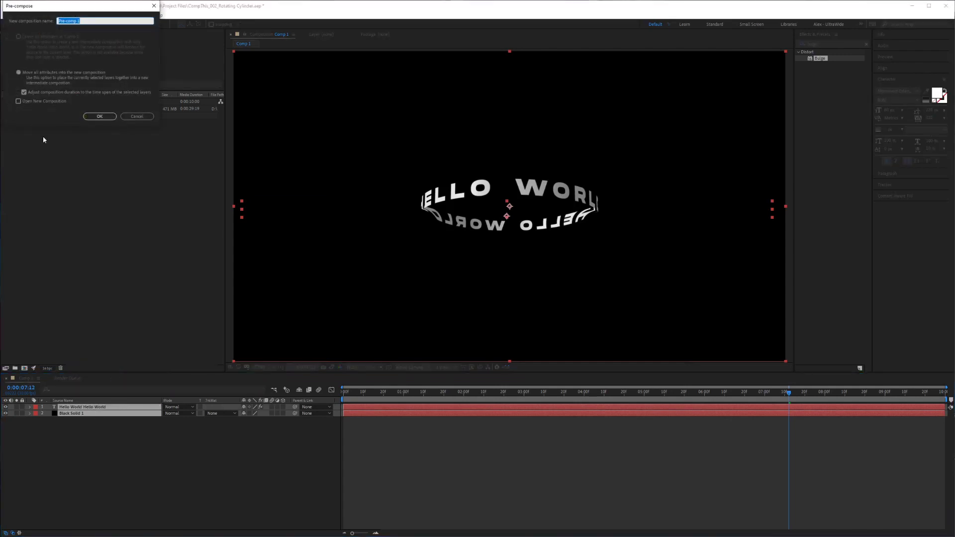
click(99, 115)
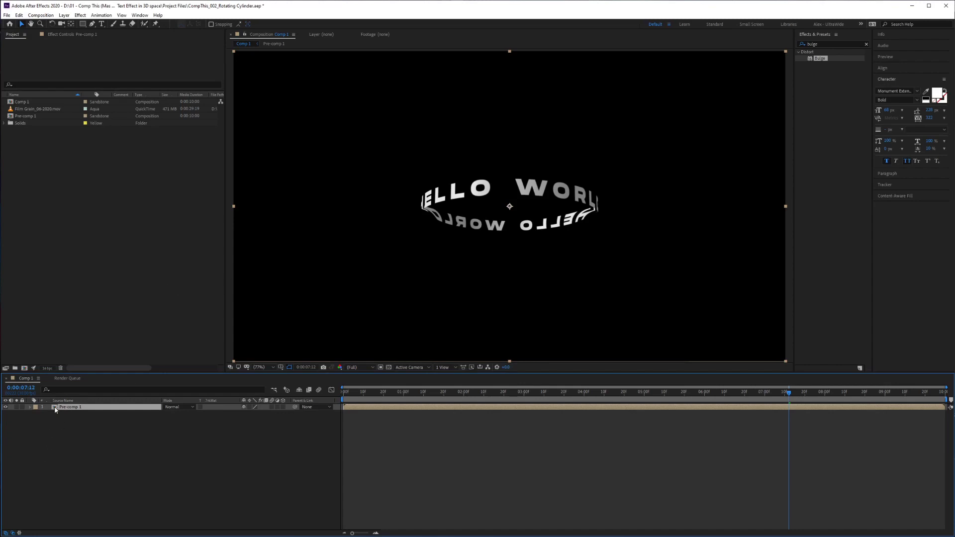
- Add Film Grain_06-2020.mov above the pre-comp in Hard Light mode and preview from the start
mouse_move(28, 109)
mouse_down()
mouse_move(86, 178)
mouse_move(87, 407)
mouse_up()
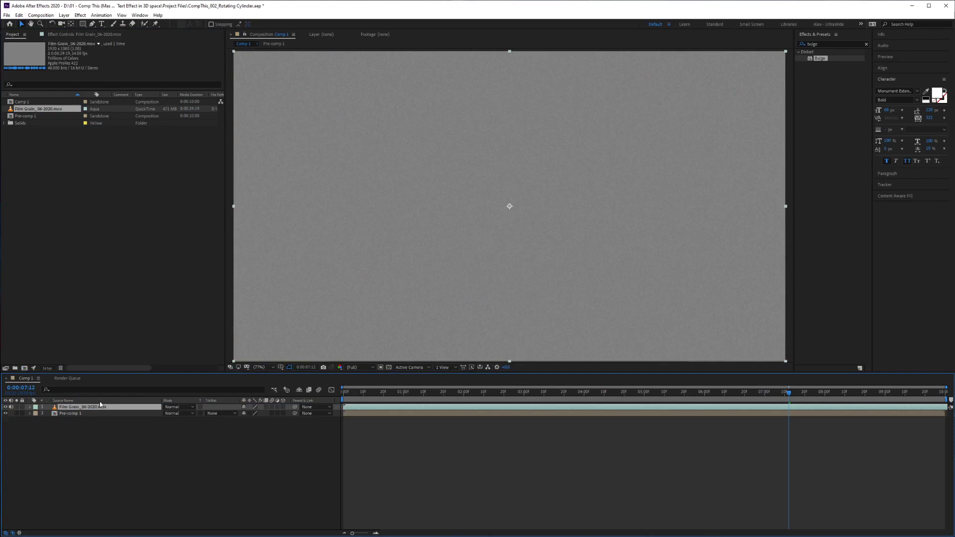
click(171, 407)
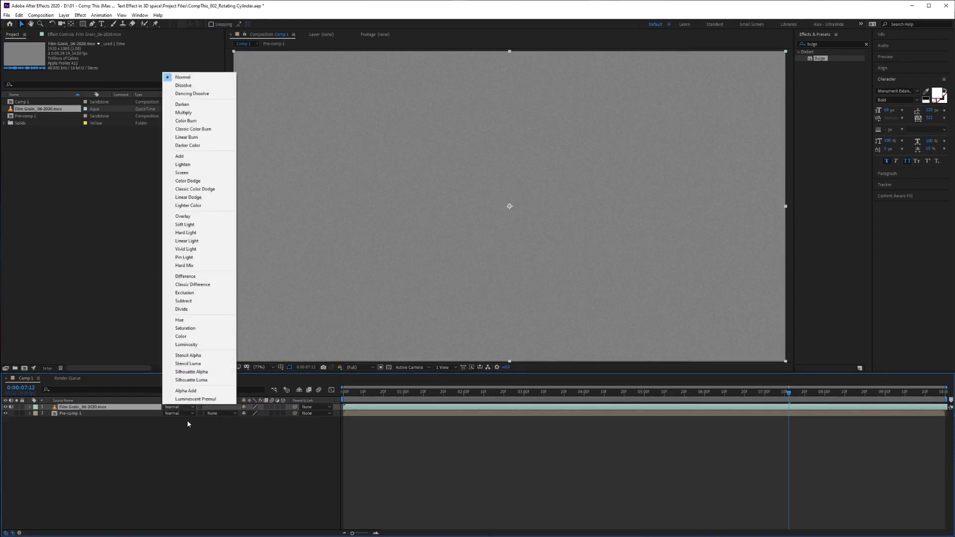
click(198, 233)
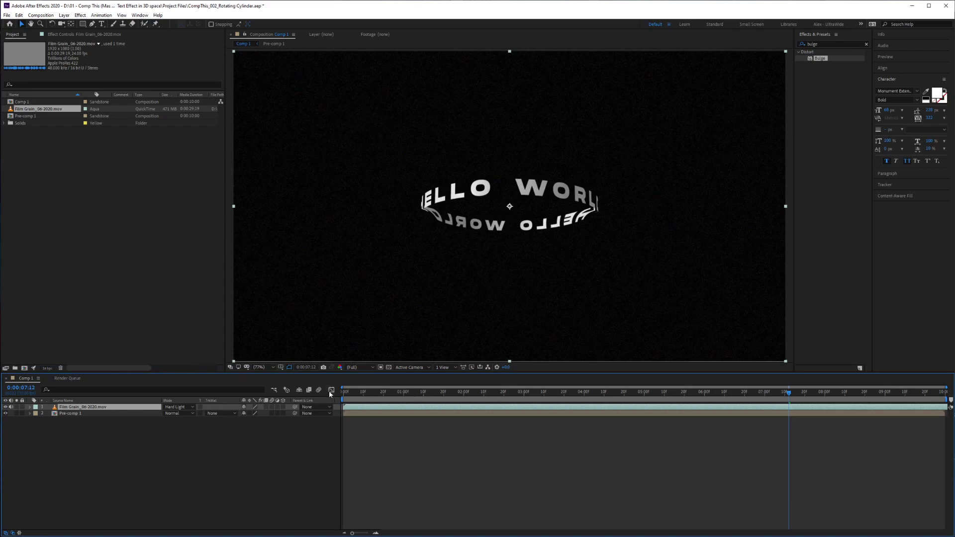
key(Home)
key(space)
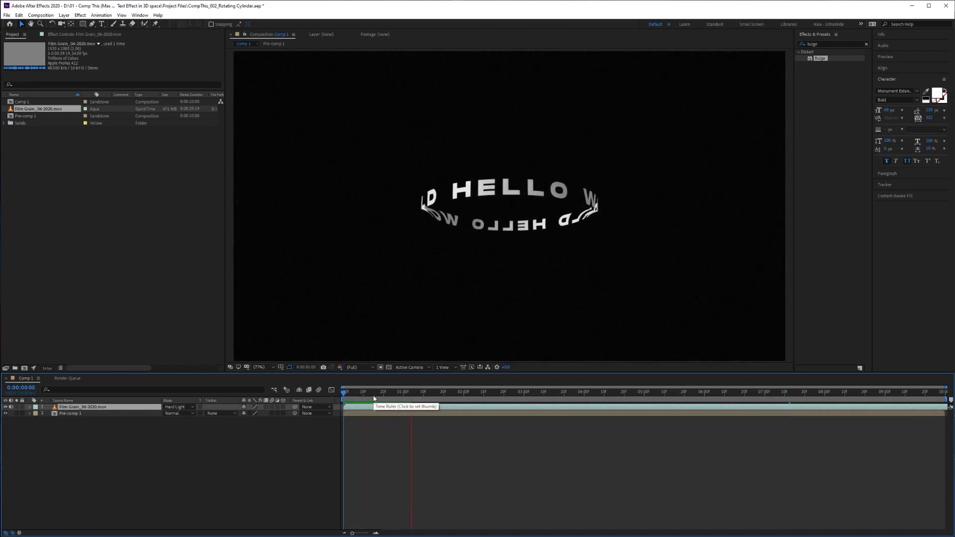
click(70, 413)
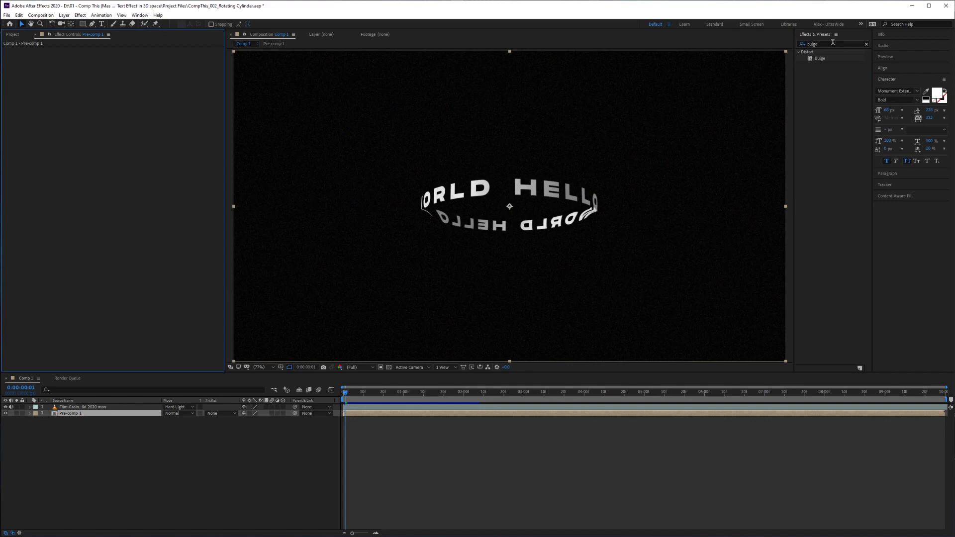
- Search 'rgb' and apply uni.RGB Separation to Pre-comp 1
click(832, 44)
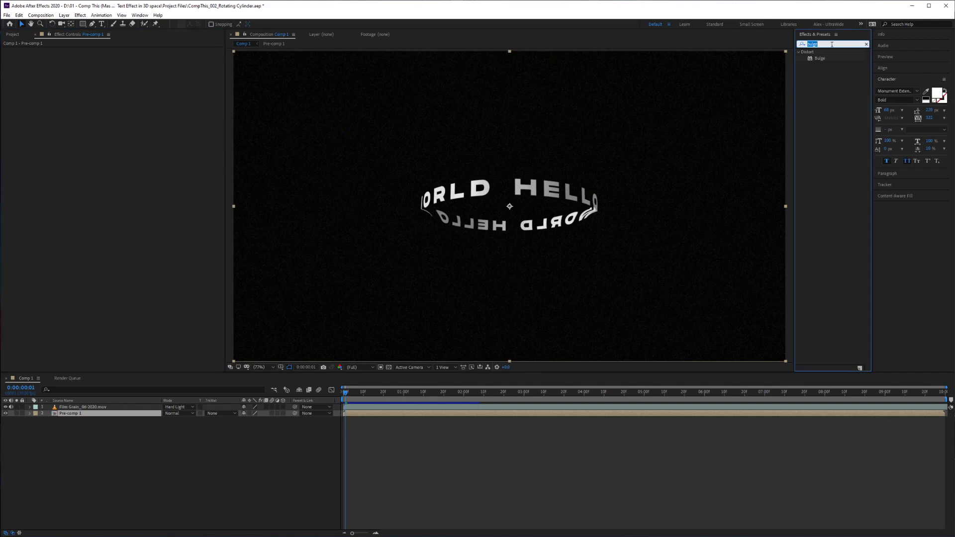
text(rgb)
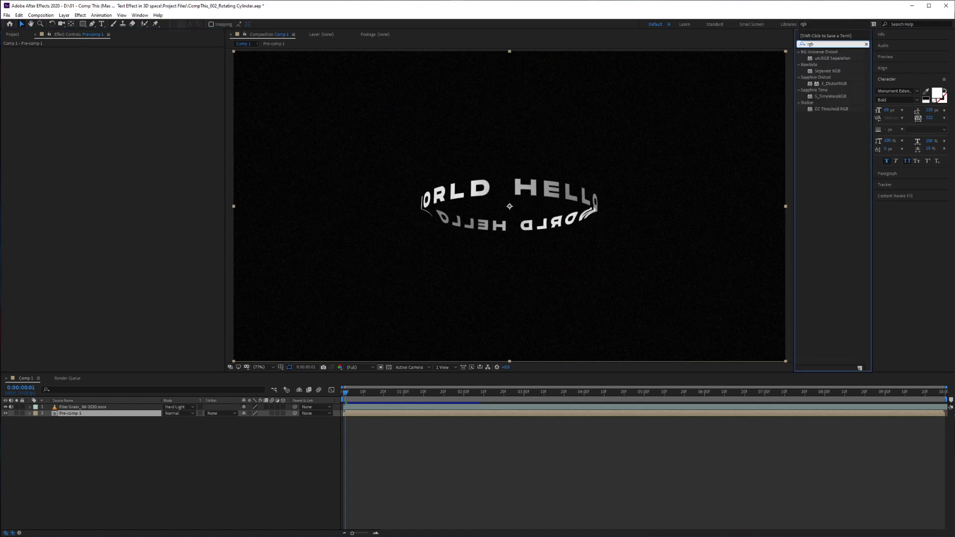
drag(848, 59, 81, 416)
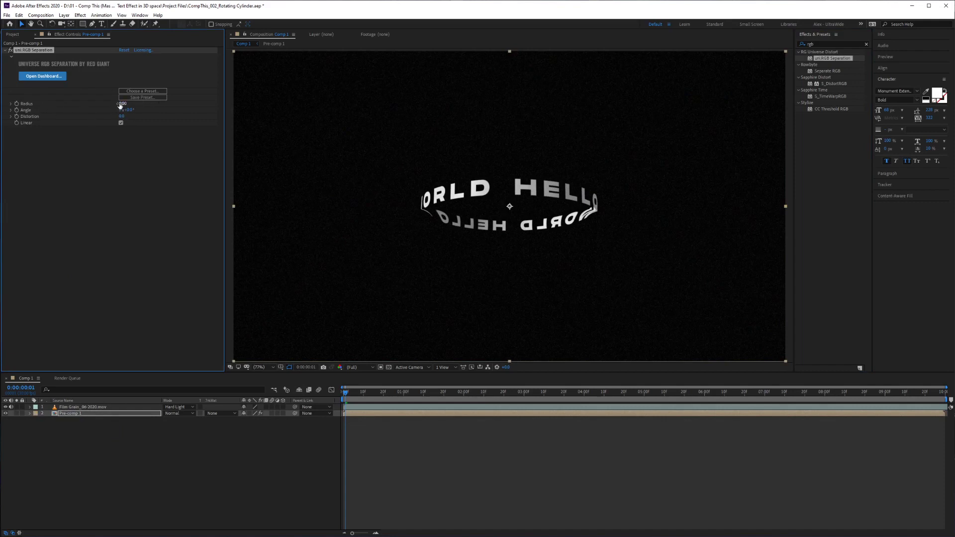
- Set the uni.RGB Separation Radius to 2 and collapse the effect
click(122, 103)
text(100)
key(Return)
drag(125, 104, 147, 111)
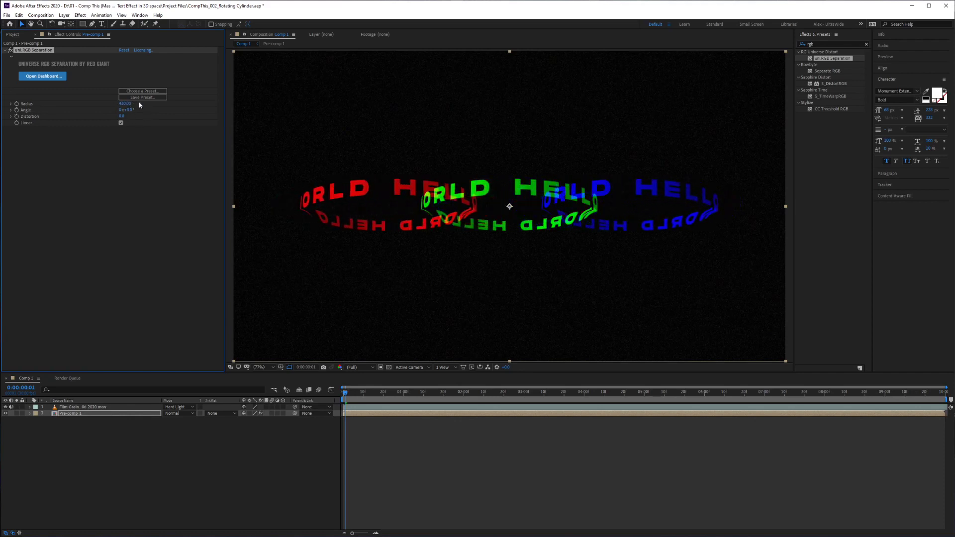
click(125, 104)
text(2)
key(Return)
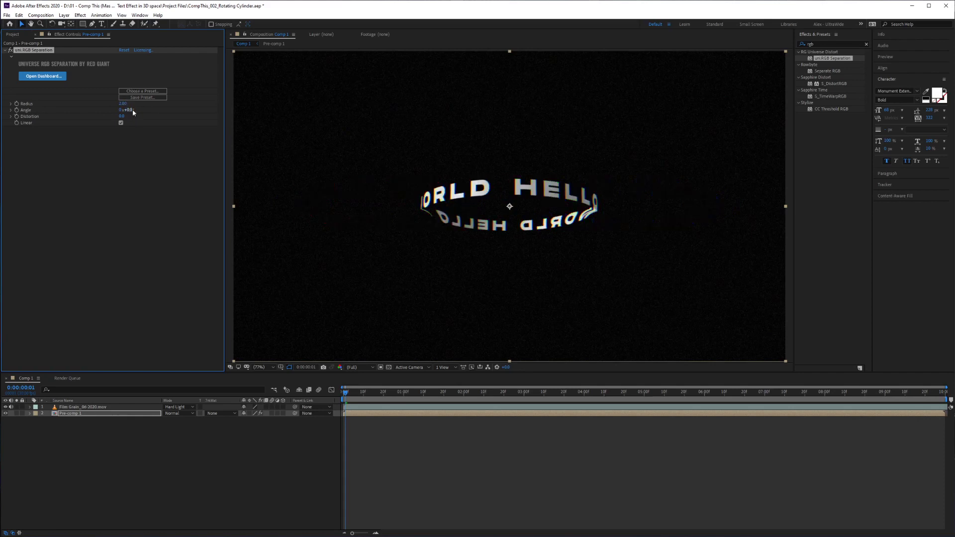
click(52, 238)
key(Home)
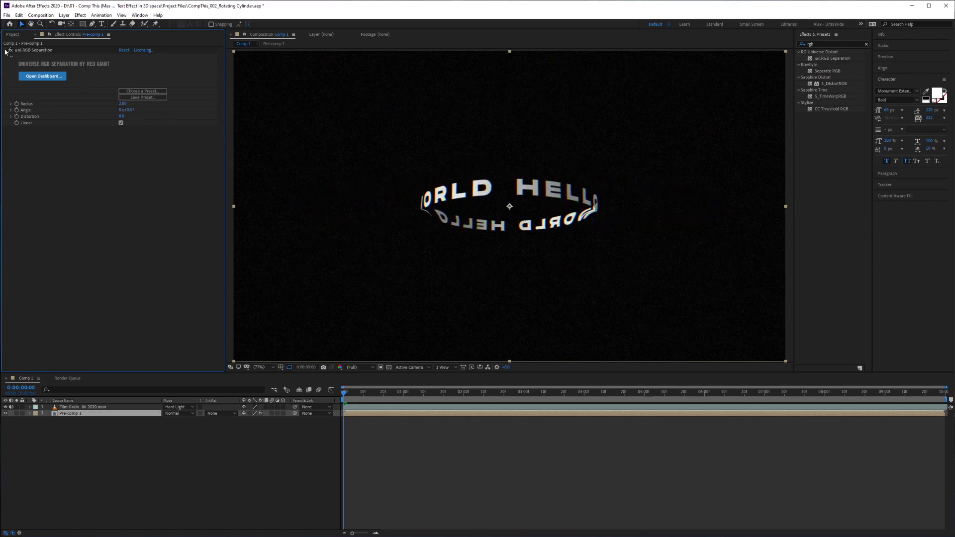
click(5, 51)
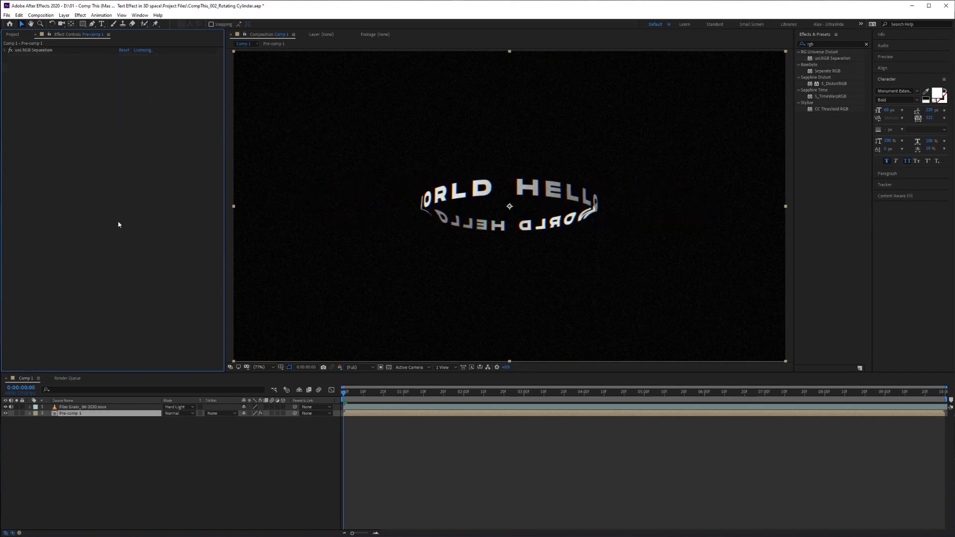
- Find Deep Glow in Effects & Presets and apply it to Pre-comp 1
click(842, 43)
text(deep)
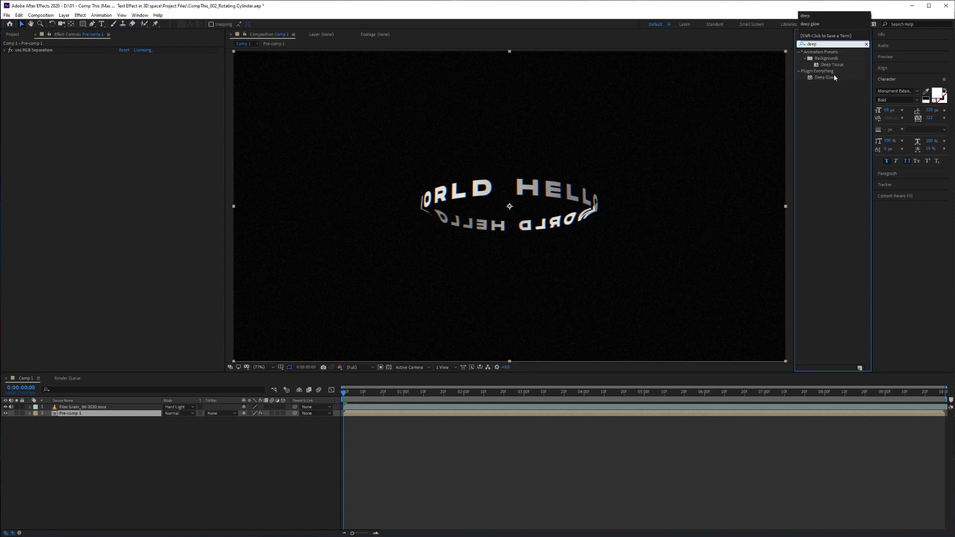
mouse_move(825, 77)
mouse_down()
mouse_move(222, 391)
mouse_move(77, 415)
mouse_up()
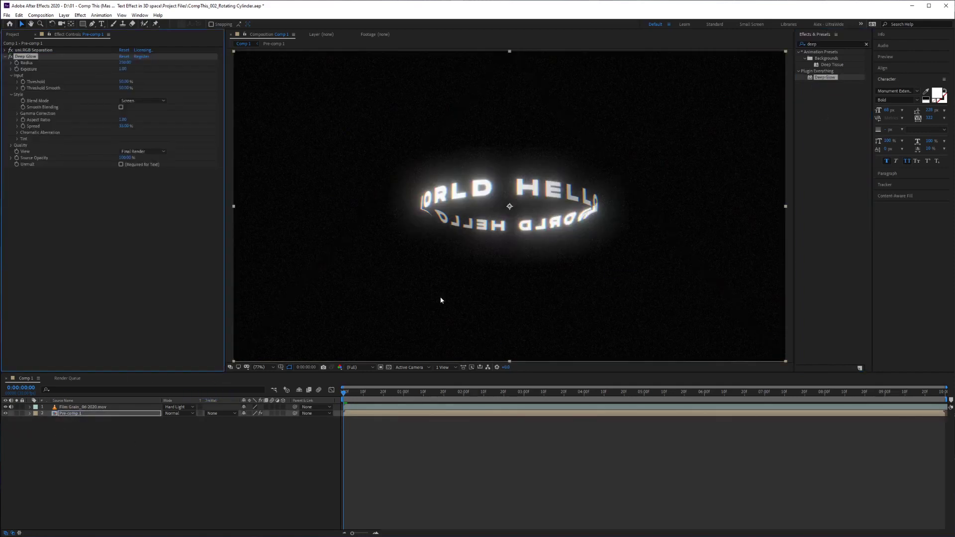
- Set the Deep Glow Exposure to 0.60, after first trying 0.50
click(122, 69)
text(0.5)
key(Return)
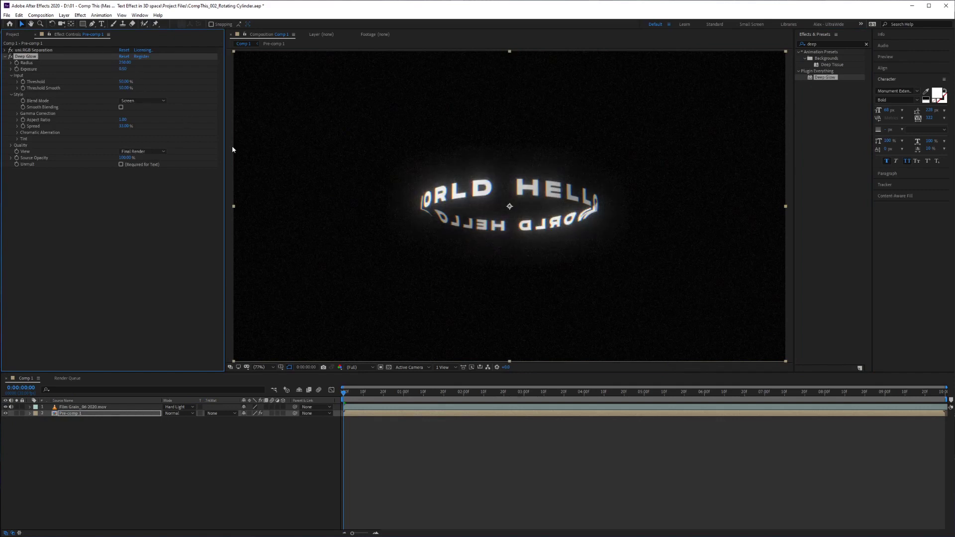
click(124, 69)
key(BackSpace)
text(6)
key(Return)
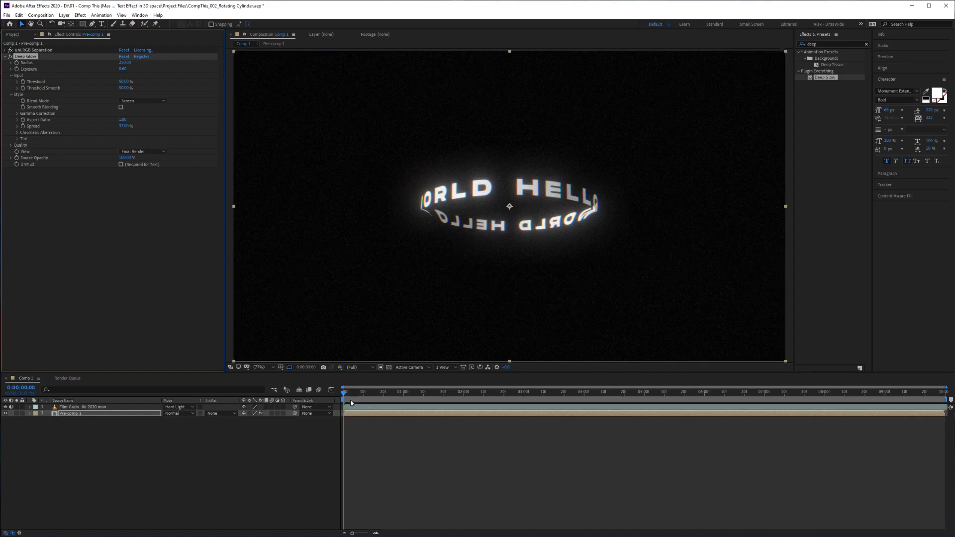
key(space)
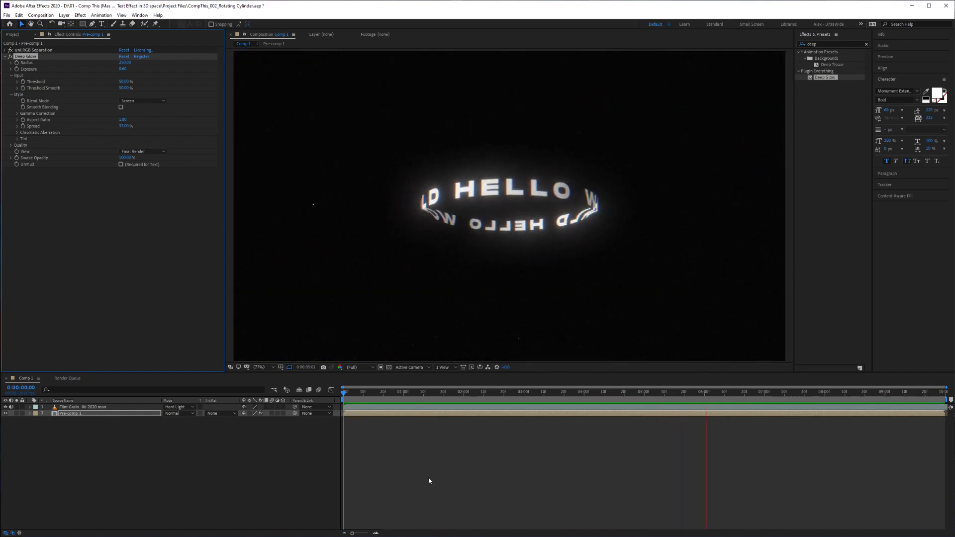